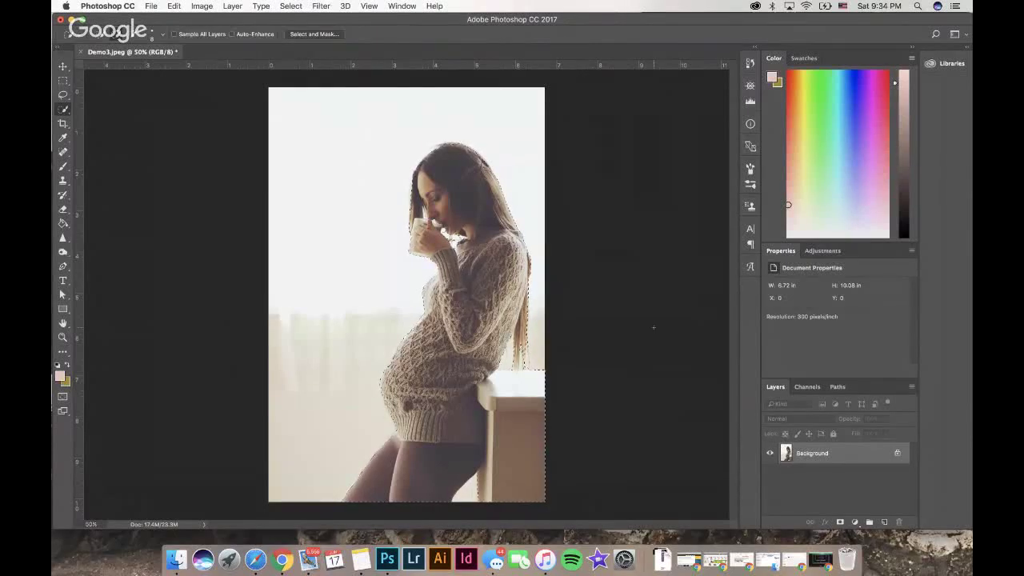
Zoom the photo in to full size to inspect the woman's outline.
{"action": "key", "text": "super+plus"}
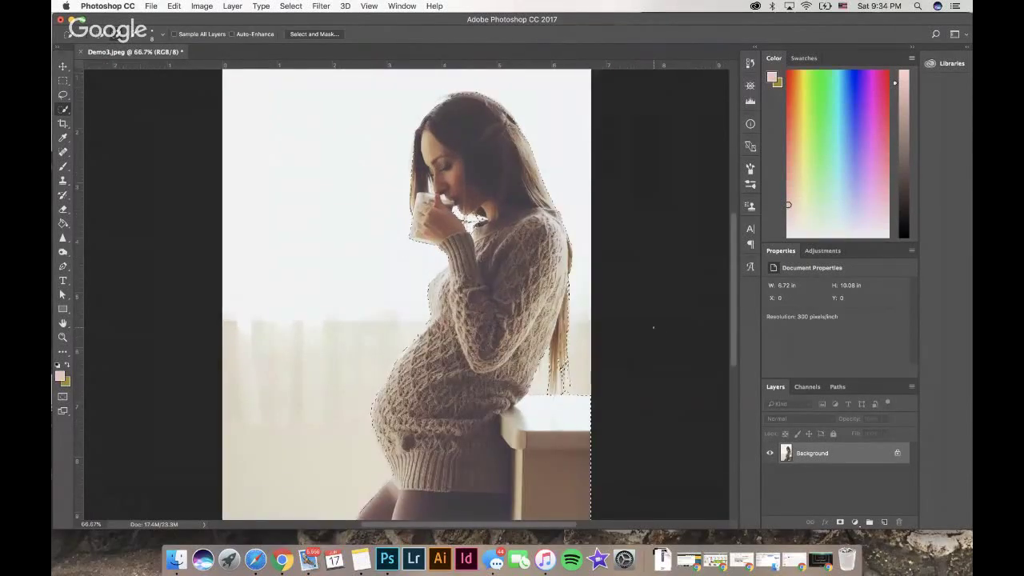
{"action": "key", "text": "super+plus"}
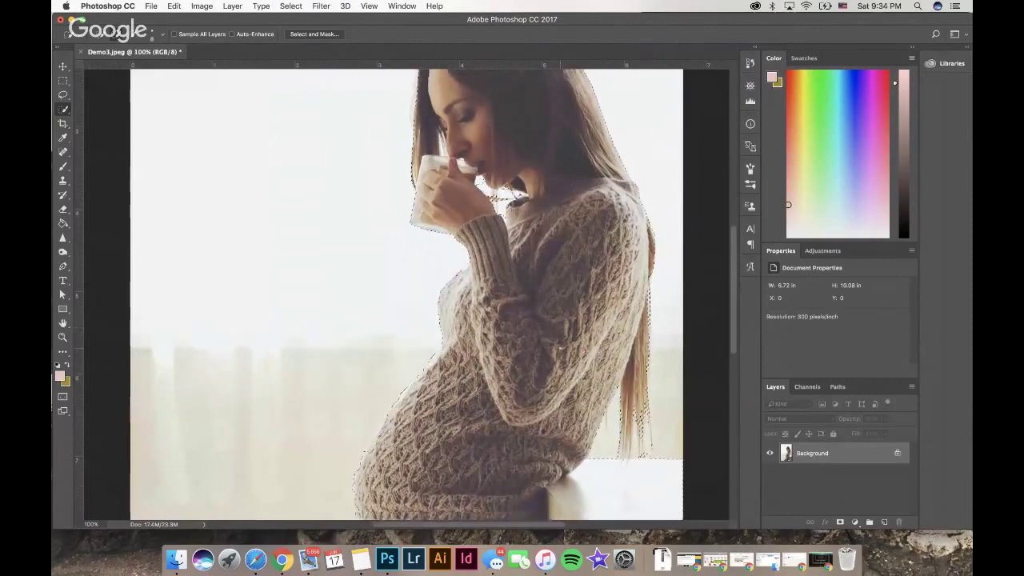
{"action": "scroll", "coordinate": [406, 292], "scroll_direction": "up", "scroll_amount": 3}
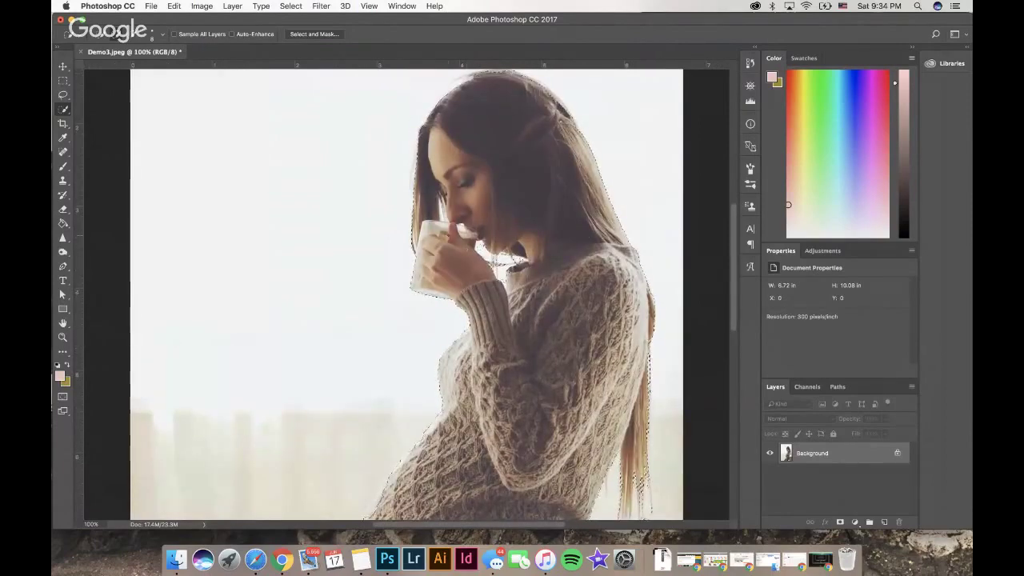
{"action": "scroll", "coordinate": [406, 293], "scroll_direction": "down", "scroll_amount": 10}
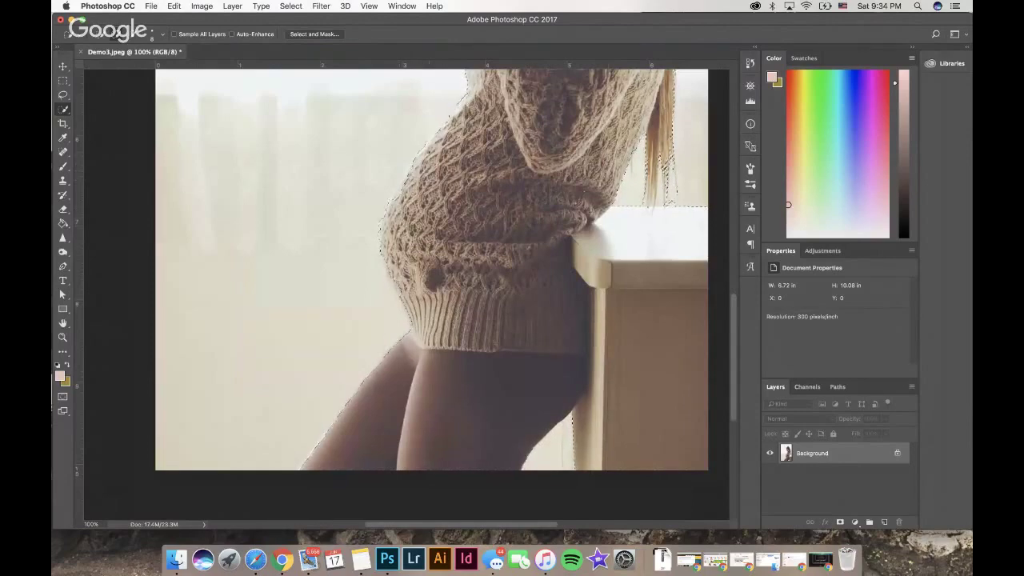
{"action": "scroll", "coordinate": [407, 292], "scroll_direction": "up", "scroll_amount": 5}
{"action": "scroll", "coordinate": [407, 292], "scroll_direction": "right", "scroll_amount": 2}
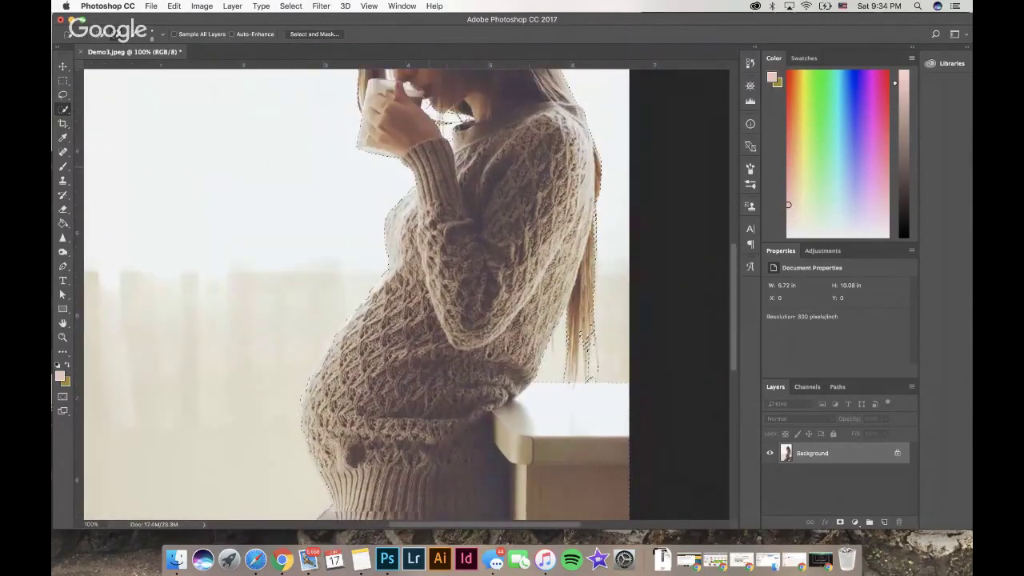
{"action": "scroll", "coordinate": [406, 293], "scroll_direction": "up", "scroll_amount": 3}
{"action": "scroll", "coordinate": [407, 293], "scroll_direction": "right", "scroll_amount": 1}
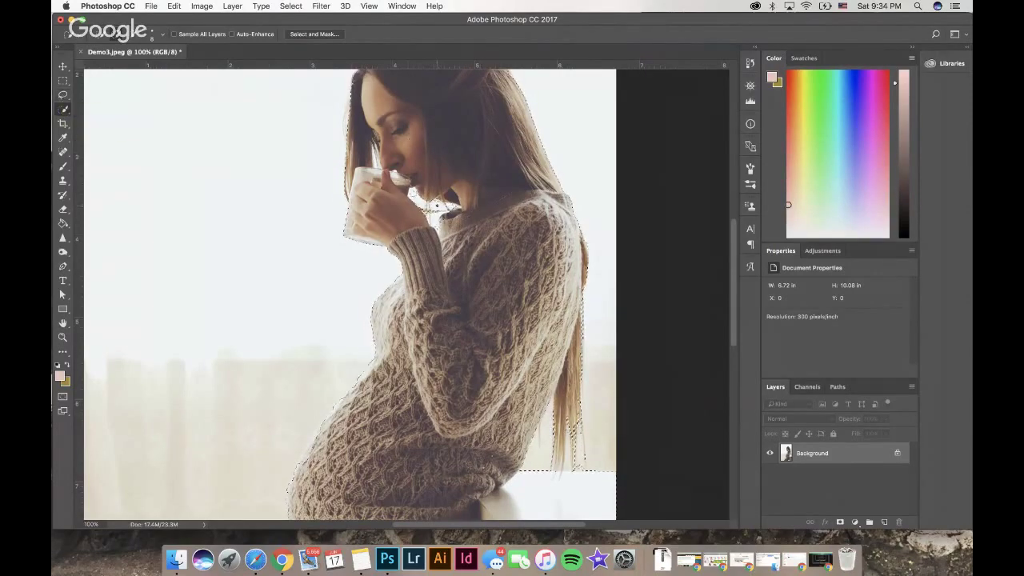
{"action": "scroll", "coordinate": [430, 124], "scroll_direction": "up", "scroll_amount": 5}
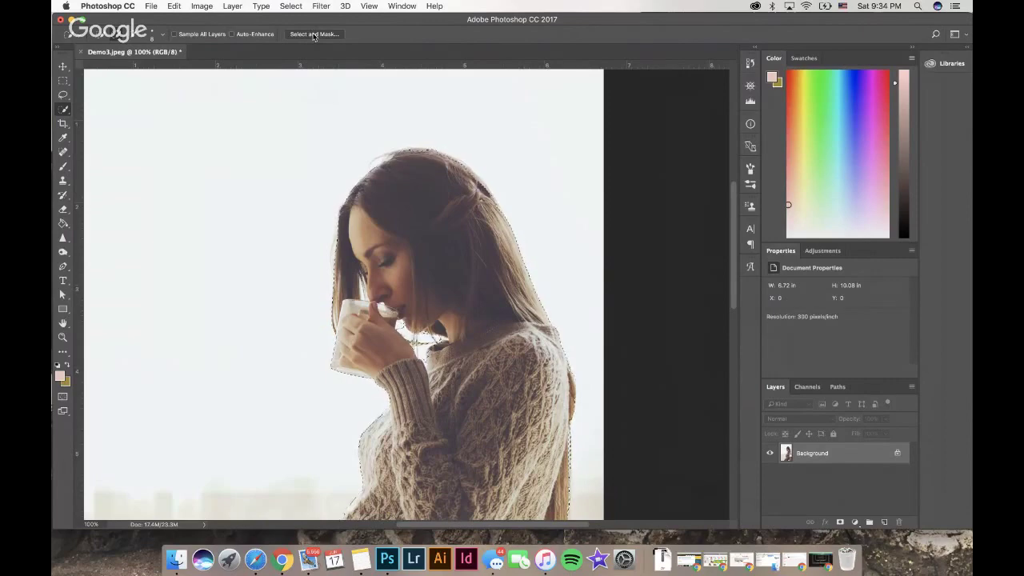
Open the Select and Mask workspace on the current selection.
{"action": "left_click", "coordinate": [313, 34]}
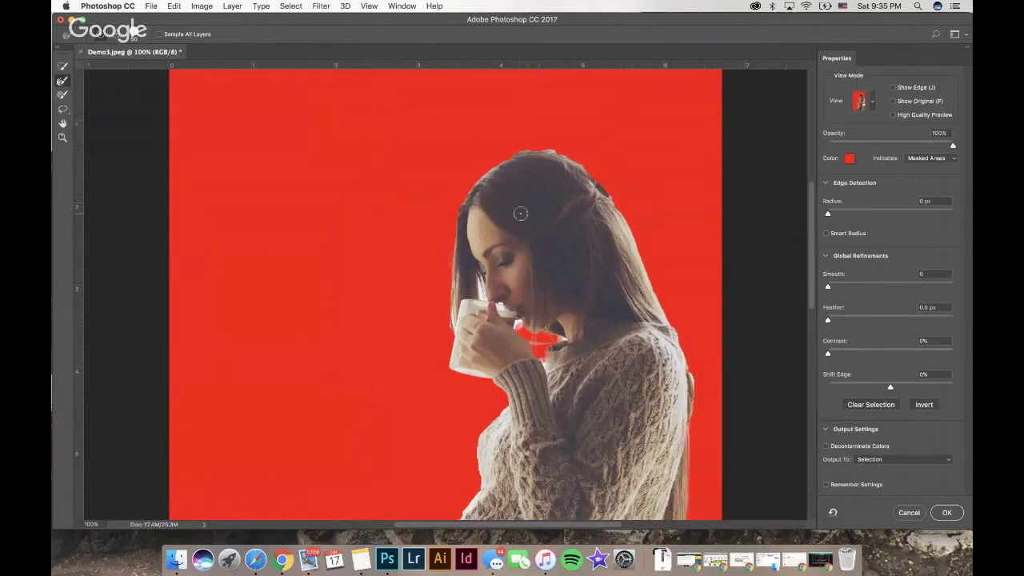
{"action": "scroll", "coordinate": [520, 213], "scroll_direction": "right", "scroll_amount": 5}
{"action": "scroll", "coordinate": [520, 213], "scroll_direction": "down", "scroll_amount": 5}
{"action": "scroll", "coordinate": [521, 213], "scroll_direction": "down", "scroll_amount": 2}
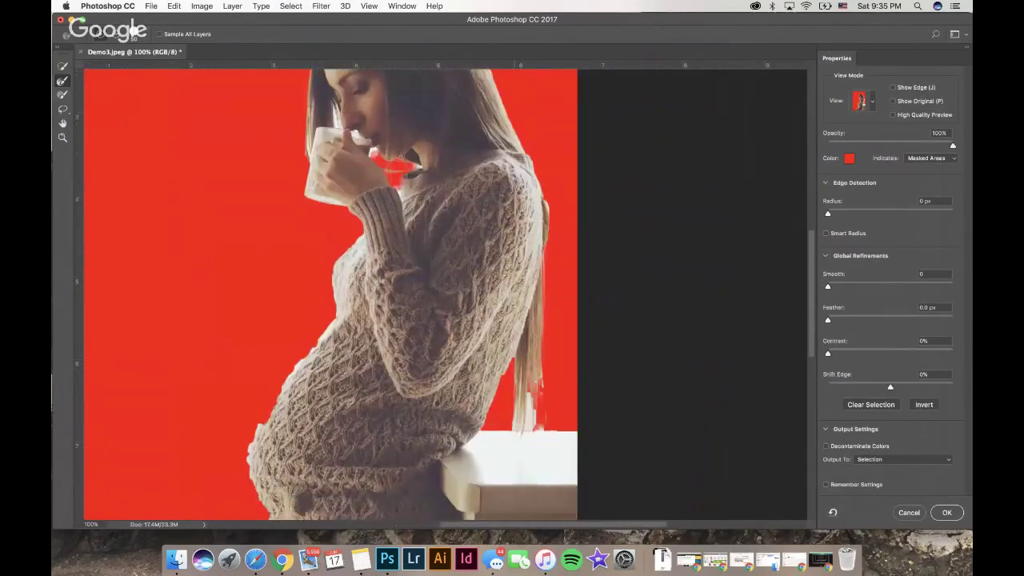
{"action": "scroll", "coordinate": [521, 213], "scroll_direction": "up", "scroll_amount": 7}
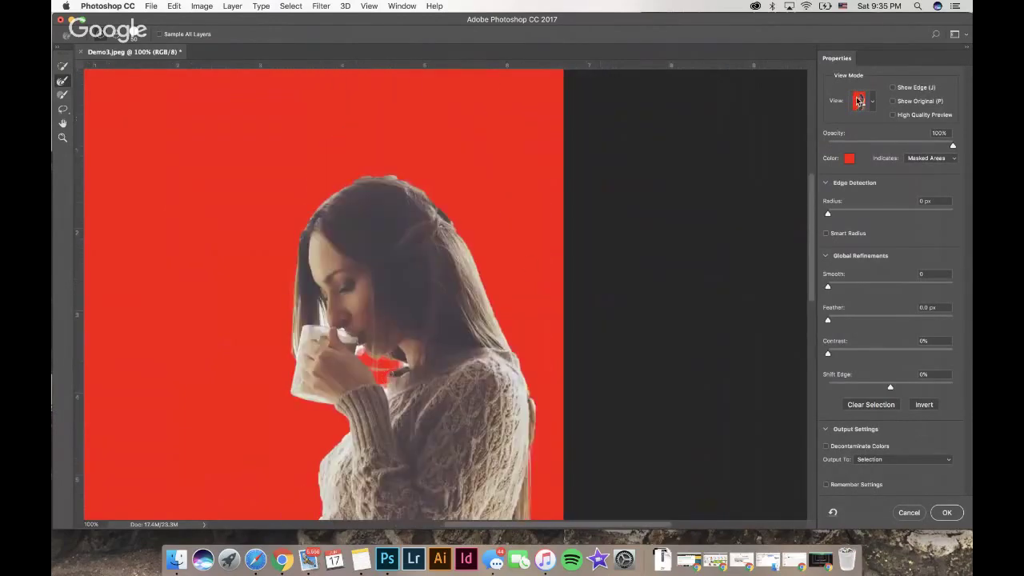
Try the On Black view, then return to the red Overlay view.
{"action": "left_click", "coordinate": [872, 100]}
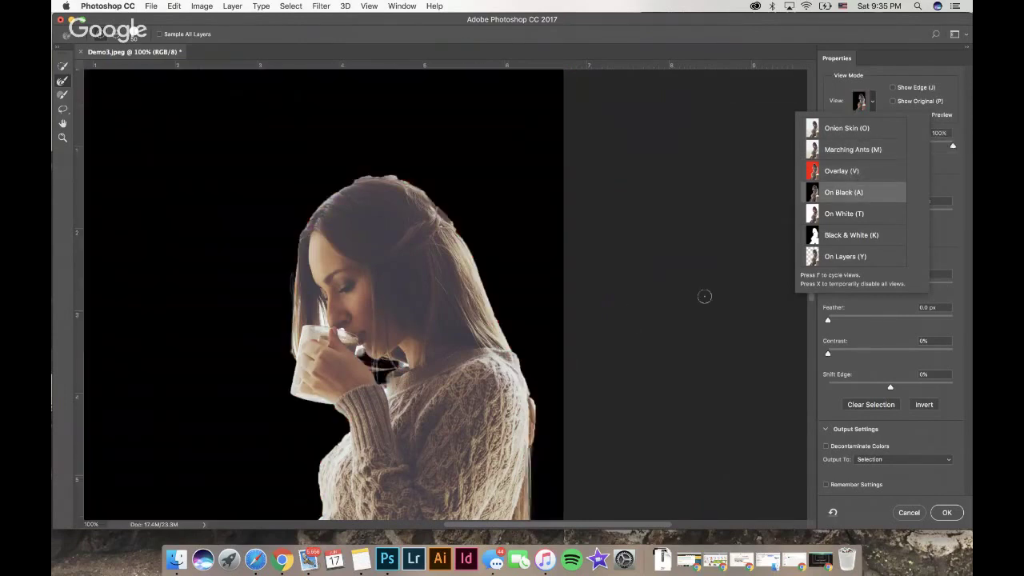
{"action": "scroll", "coordinate": [452, 295], "scroll_direction": "down", "scroll_amount": 5}
{"action": "scroll", "coordinate": [453, 295], "scroll_direction": "left", "scroll_amount": 2}
{"action": "scroll", "coordinate": [375, 369], "scroll_direction": "down", "scroll_amount": 6}
{"action": "scroll", "coordinate": [375, 369], "scroll_direction": "left", "scroll_amount": 1}
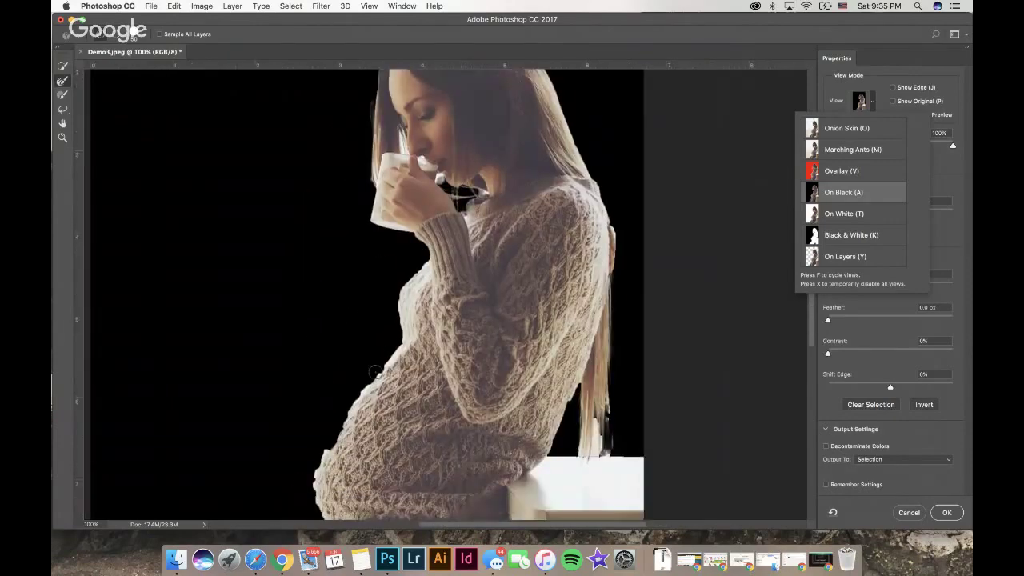
{"action": "key", "text": "v"}
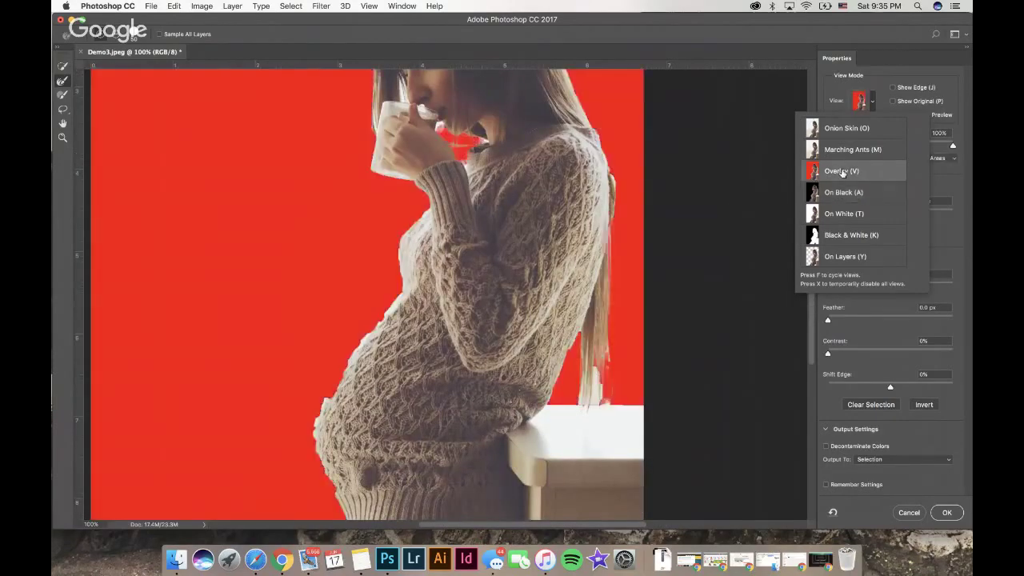
{"action": "scroll", "coordinate": [681, 226], "scroll_direction": "up", "scroll_amount": 3}
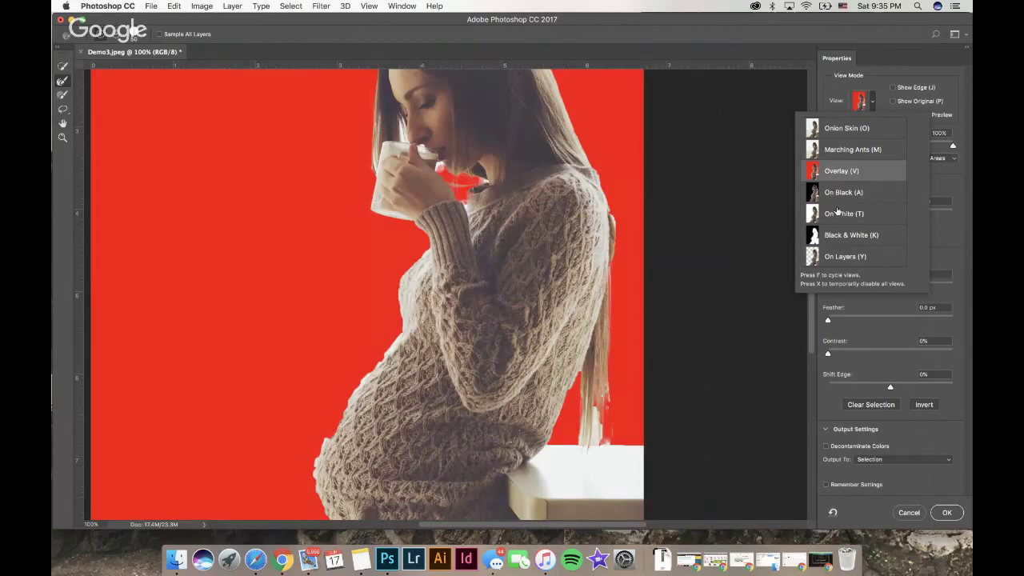
{"action": "left_click", "coordinate": [874, 81]}
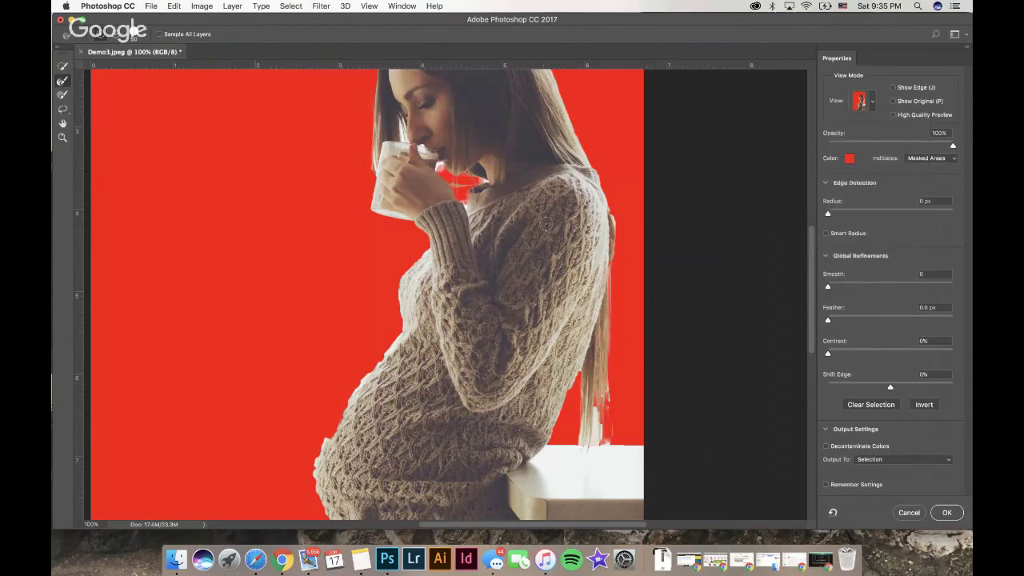
{"action": "scroll", "coordinate": [447, 296], "scroll_direction": "up", "scroll_amount": 5}
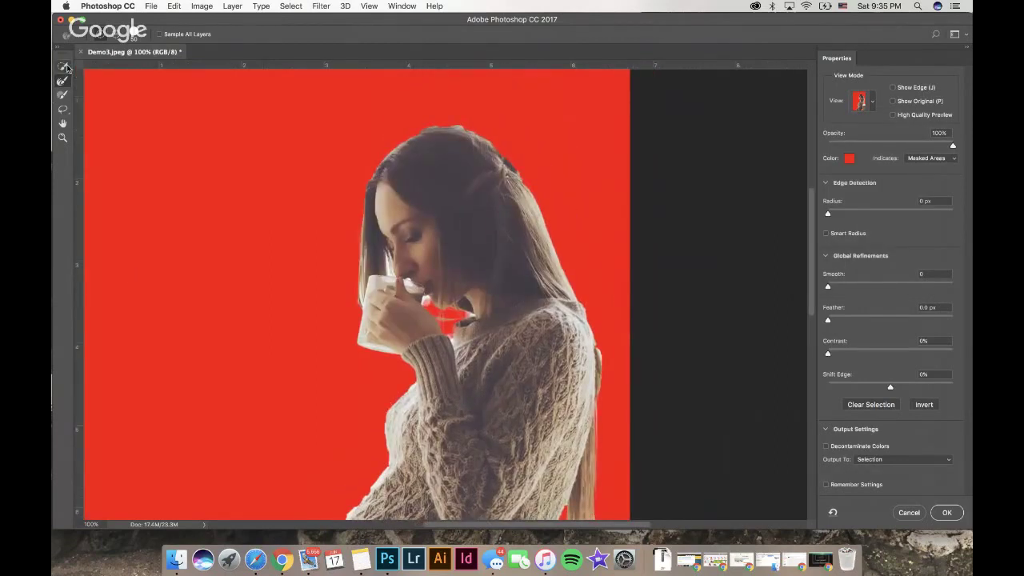
Zoom in to 200% on the sweater's left edge.
{"action": "left_click", "coordinate": [62, 112]}
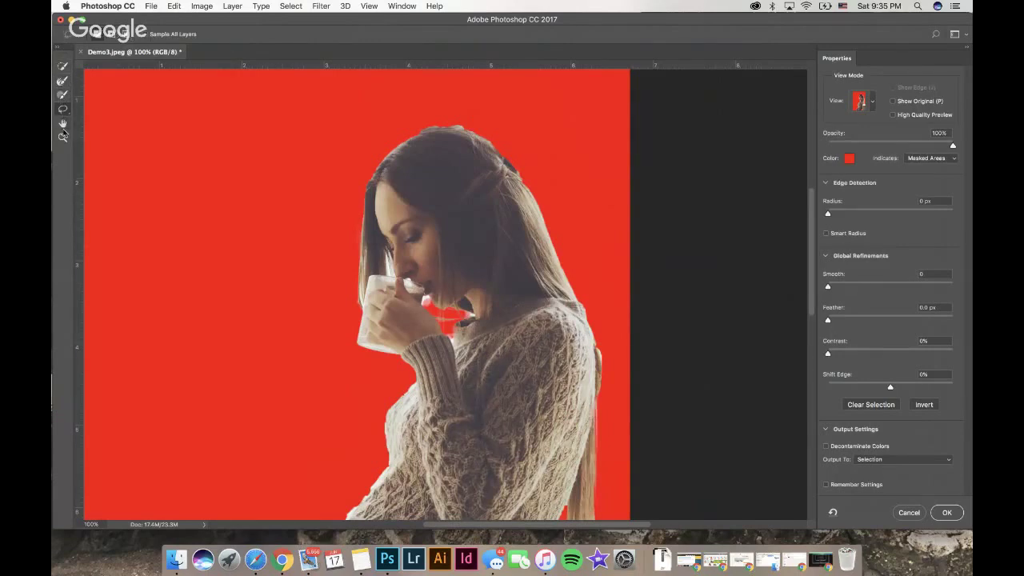
{"action": "left_click", "coordinate": [62, 124]}
{"action": "left_click", "coordinate": [62, 69]}
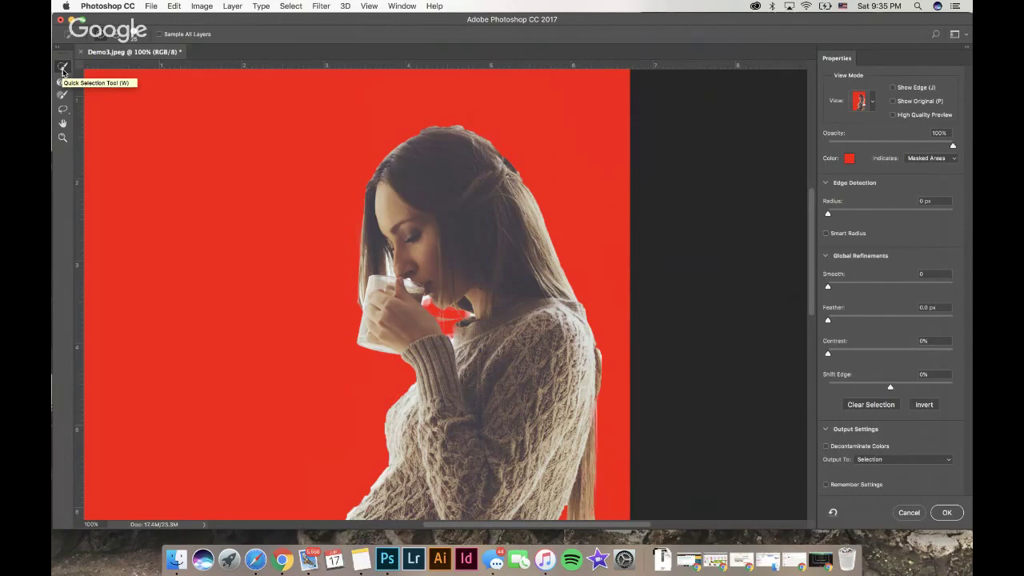
{"action": "scroll", "coordinate": [368, 338], "scroll_direction": "down", "scroll_amount": 5}
{"action": "scroll", "coordinate": [367, 336], "scroll_direction": "down", "scroll_amount": 2}
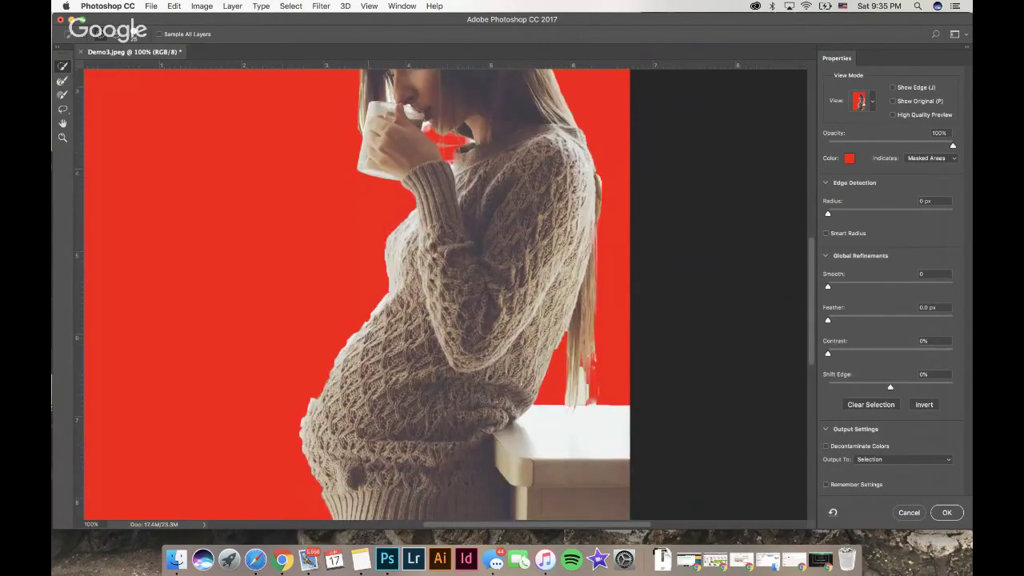
{"action": "key", "text": "super+plus"}
{"action": "scroll", "coordinate": [368, 337], "scroll_direction": "down", "scroll_amount": 4}
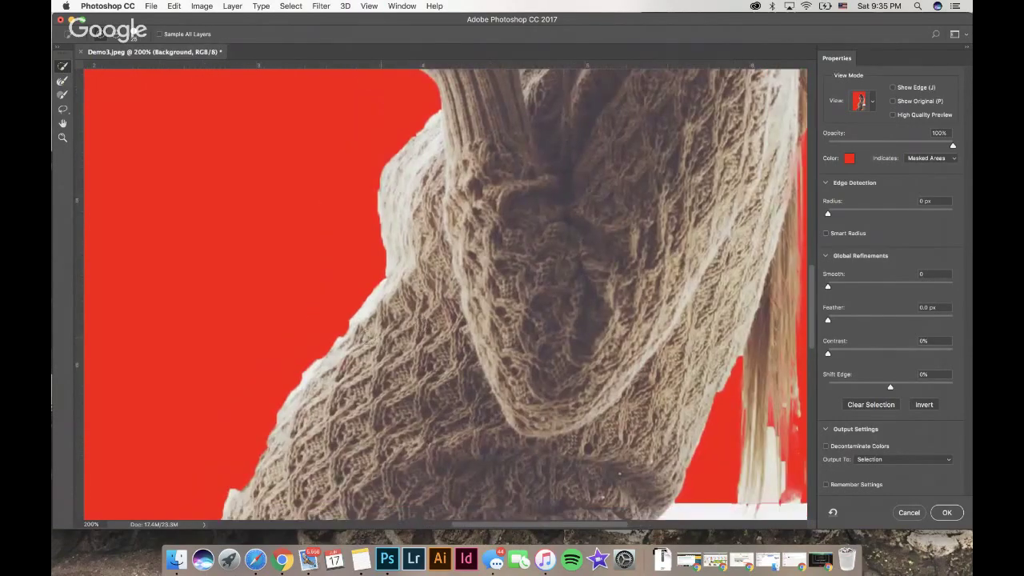
{"action": "scroll", "coordinate": [368, 338], "scroll_direction": "down", "scroll_amount": 2}
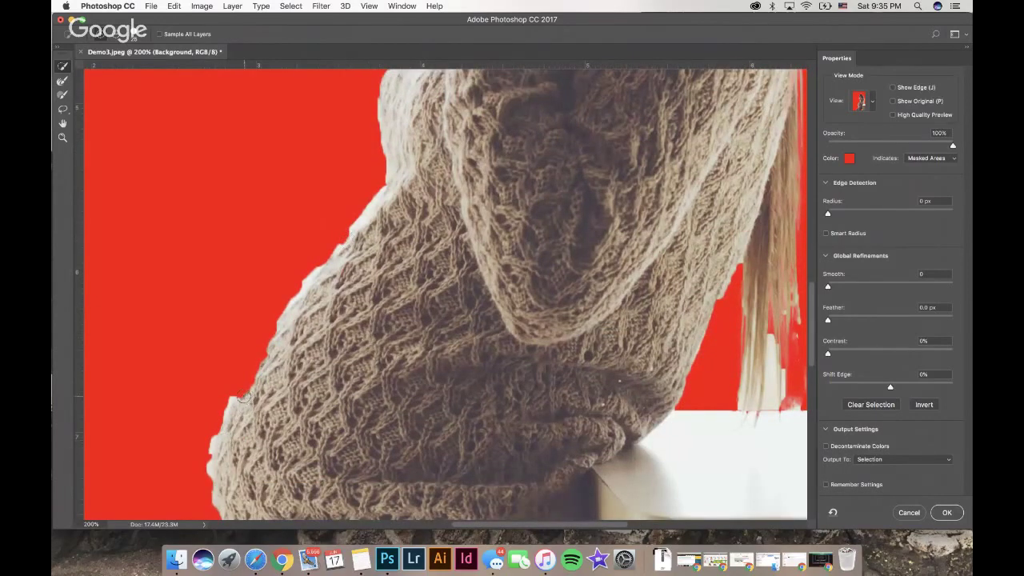
Brush up the sweater's left edge, bottom to top, removing the white fringe.
{"action": "left_click_drag", "start_coordinate": [244, 398], "coordinate": [268, 356]}
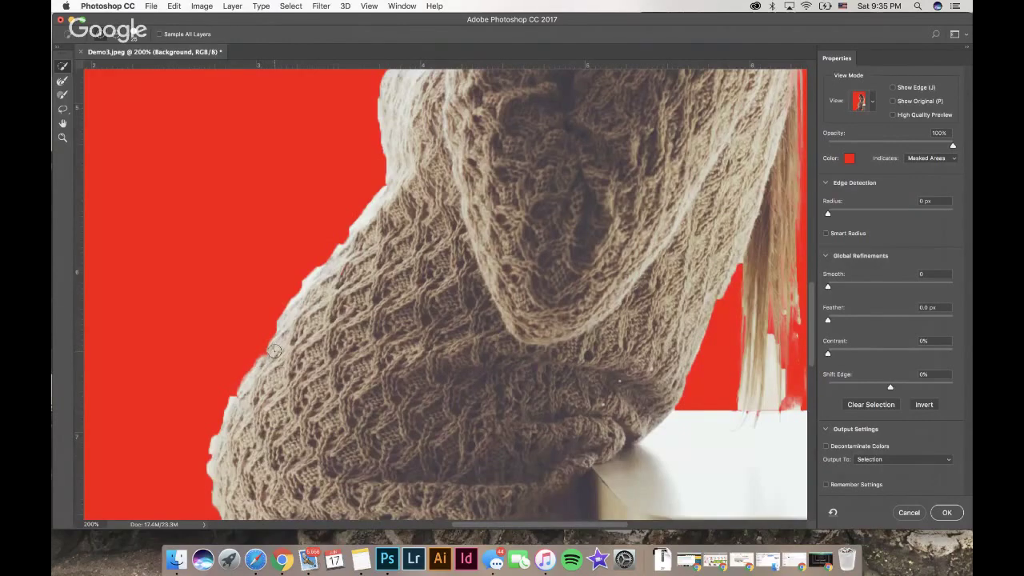
{"action": "left_click_drag", "start_coordinate": [272, 352], "coordinate": [261, 348]}
{"action": "left_click_drag", "start_coordinate": [317, 267], "coordinate": [316, 265]}
{"action": "mouse_move", "coordinate": [331, 248]}
{"action": "left_mouse_down"}
{"action": "mouse_move", "coordinate": [310, 281]}
{"action": "mouse_move", "coordinate": [288, 291]}
{"action": "left_mouse_up"}
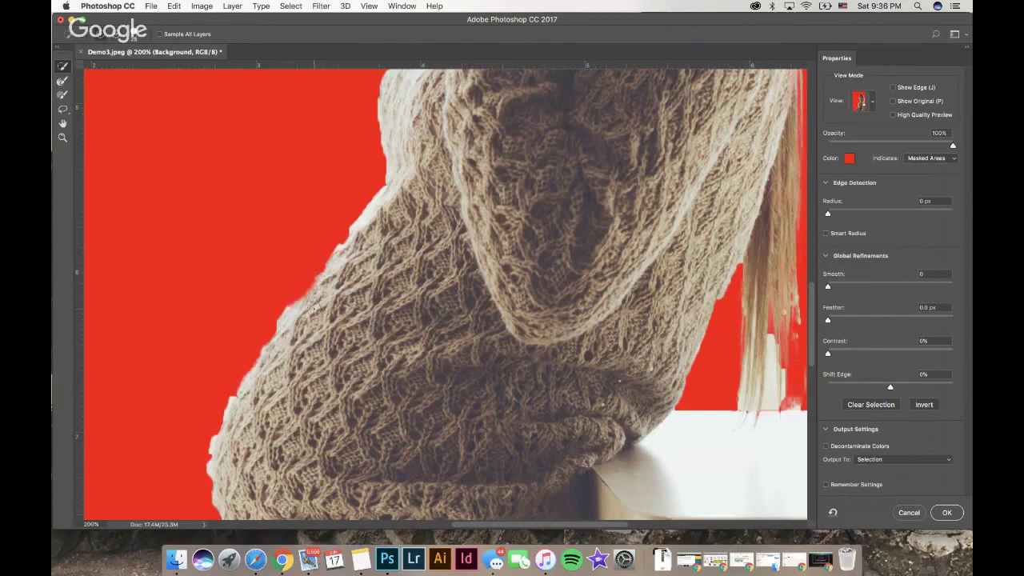
{"action": "mouse_move", "coordinate": [340, 230]}
{"action": "left_mouse_down"}
{"action": "mouse_move", "coordinate": [365, 187]}
{"action": "mouse_move", "coordinate": [397, 190]}
{"action": "left_mouse_up"}
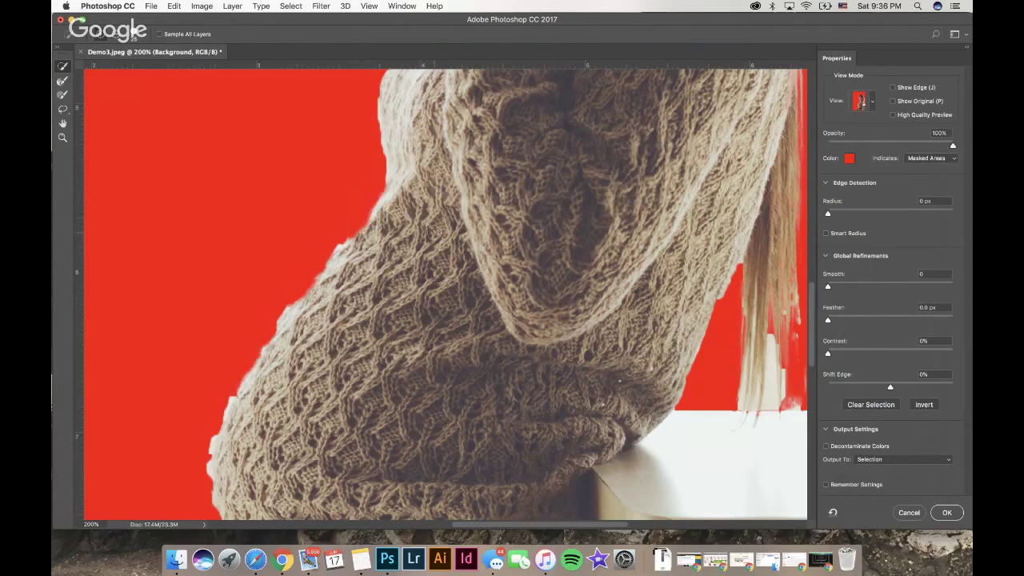
{"action": "scroll", "coordinate": [432, 232], "scroll_direction": "down", "scroll_amount": 5}
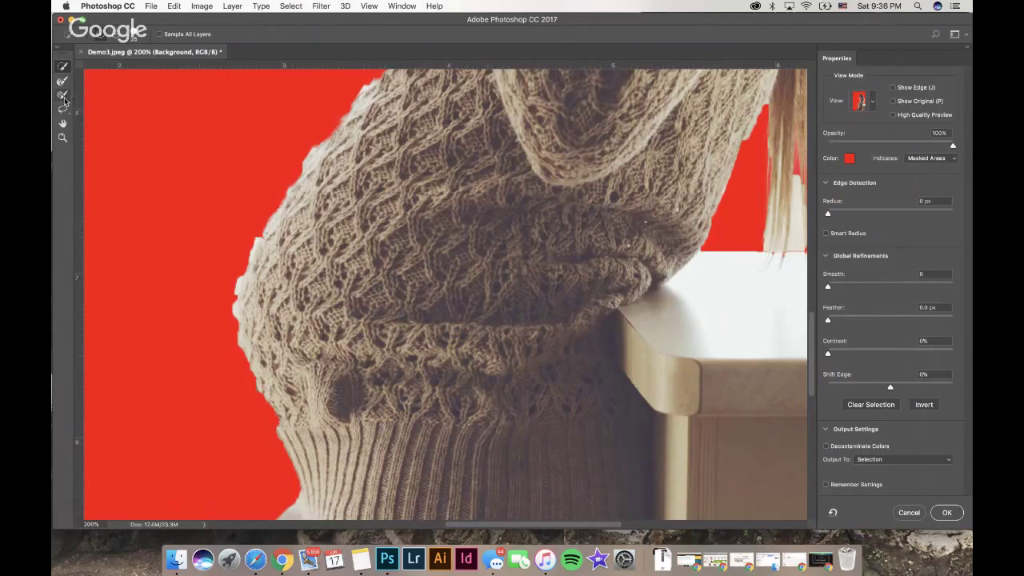
Paint out the small background patch by the chin, then pick the Refine Edge Brush.
{"action": "left_click", "coordinate": [63, 96]}
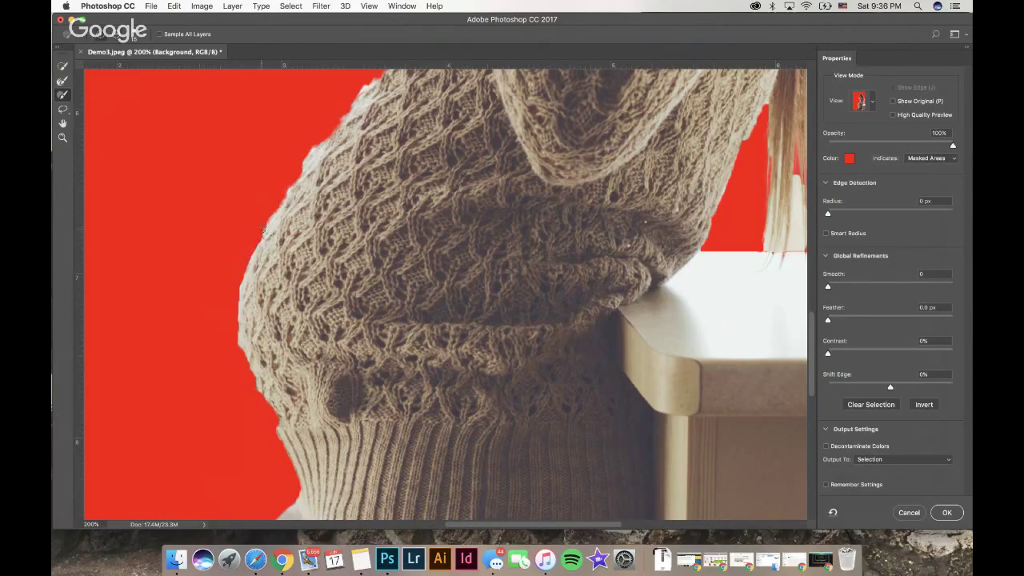
{"action": "scroll", "coordinate": [300, 144], "scroll_direction": "up", "scroll_amount": 2}
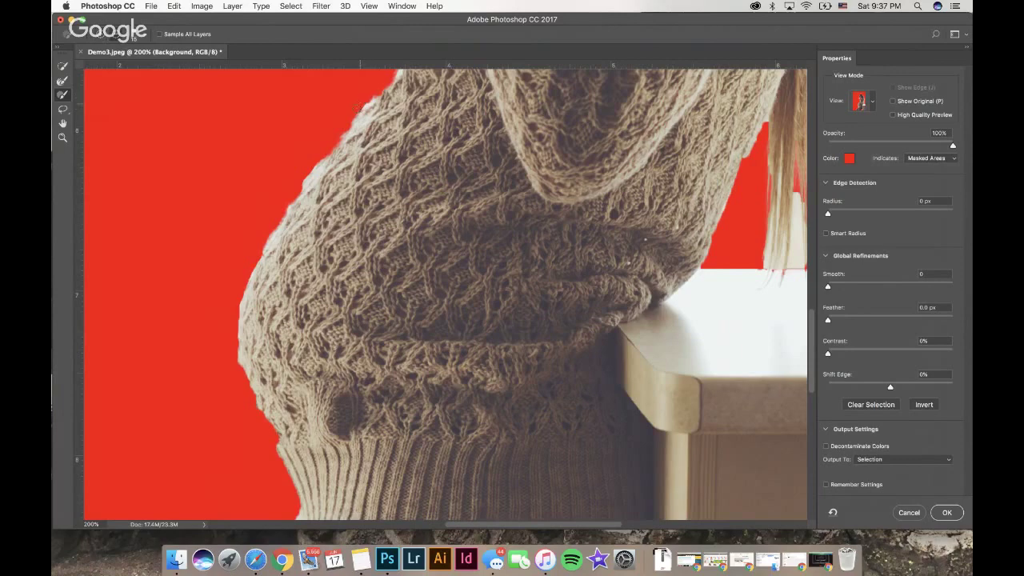
{"action": "left_click_drag", "start_coordinate": [472, 80], "coordinate": [364, 90]}
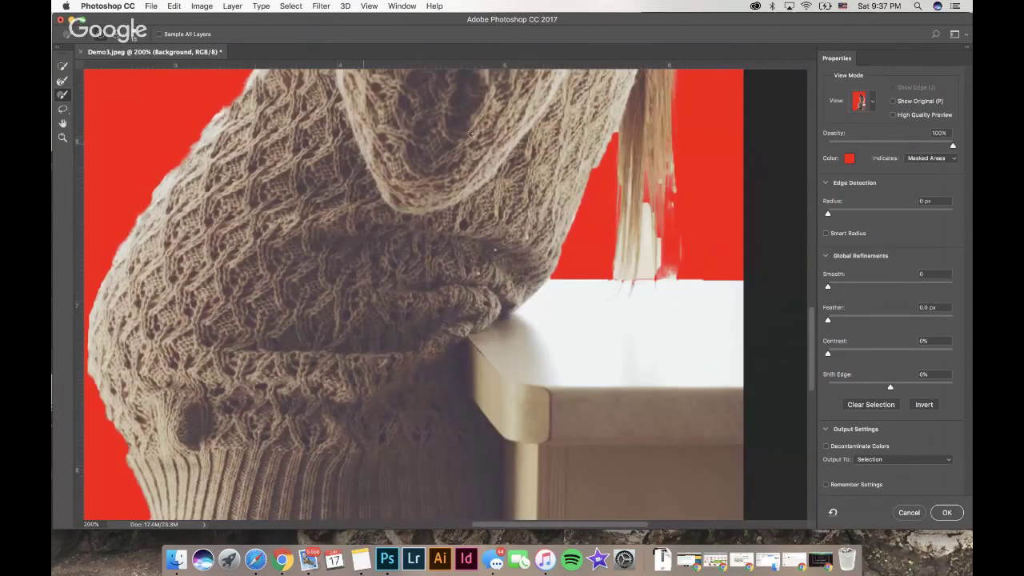
{"action": "scroll", "coordinate": [471, 131], "scroll_direction": "up", "scroll_amount": 10}
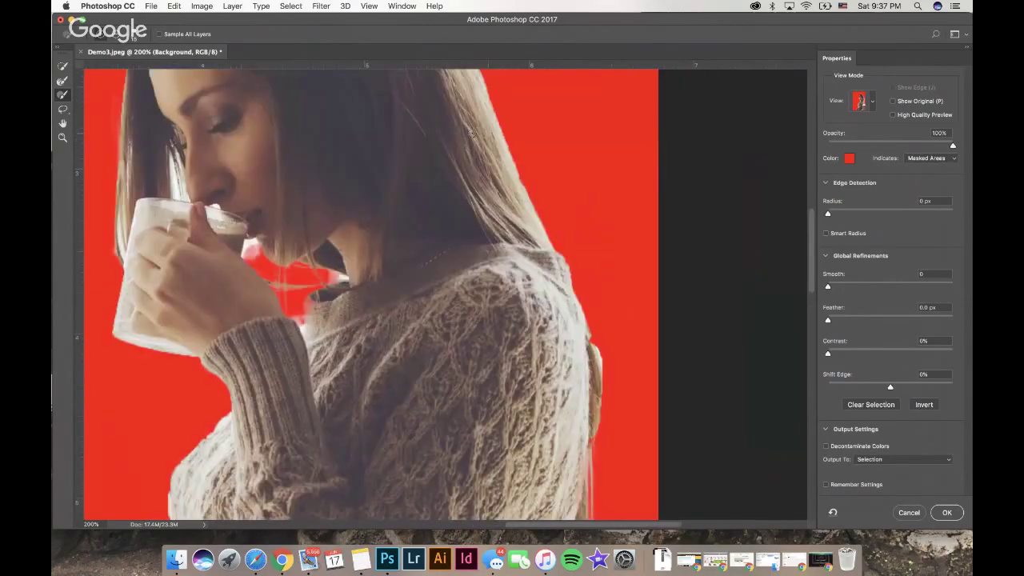
{"action": "scroll", "coordinate": [471, 131], "scroll_direction": "up", "scroll_amount": 5}
{"action": "scroll", "coordinate": [471, 130], "scroll_direction": "left", "scroll_amount": 8}
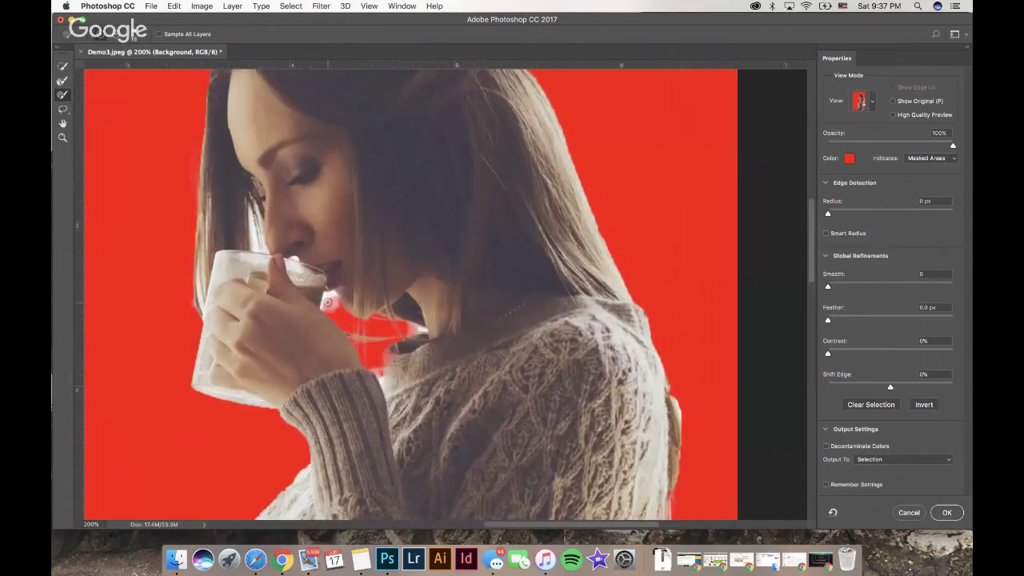
{"action": "left_click_drag", "start_coordinate": [327, 302], "coordinate": [332, 303]}
{"action": "left_click", "coordinate": [64, 83]}
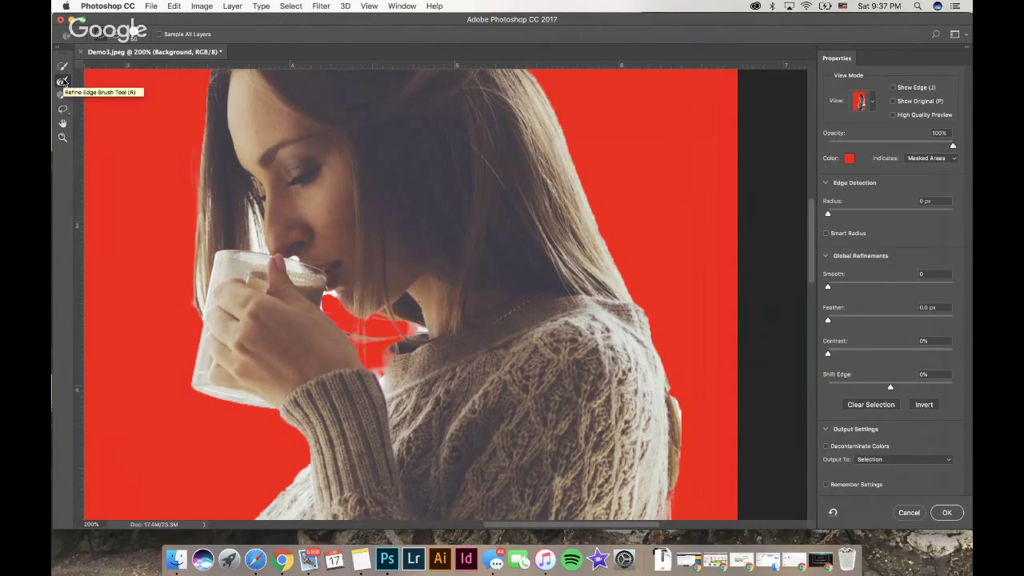
Refine the left hair edge up from the mug and across the top of the head.
{"action": "left_click", "coordinate": [62, 82]}
{"action": "scroll", "coordinate": [453, 152], "scroll_direction": "up", "scroll_amount": 5}
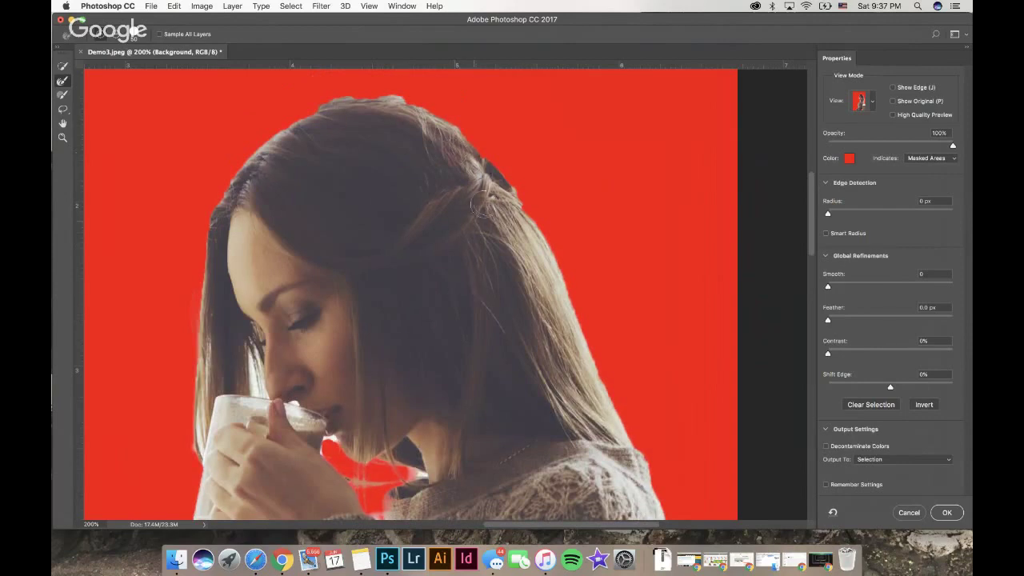
{"action": "scroll", "coordinate": [439, 236], "scroll_direction": "down", "scroll_amount": 3}
{"action": "scroll", "coordinate": [439, 236], "scroll_direction": "right", "scroll_amount": 2}
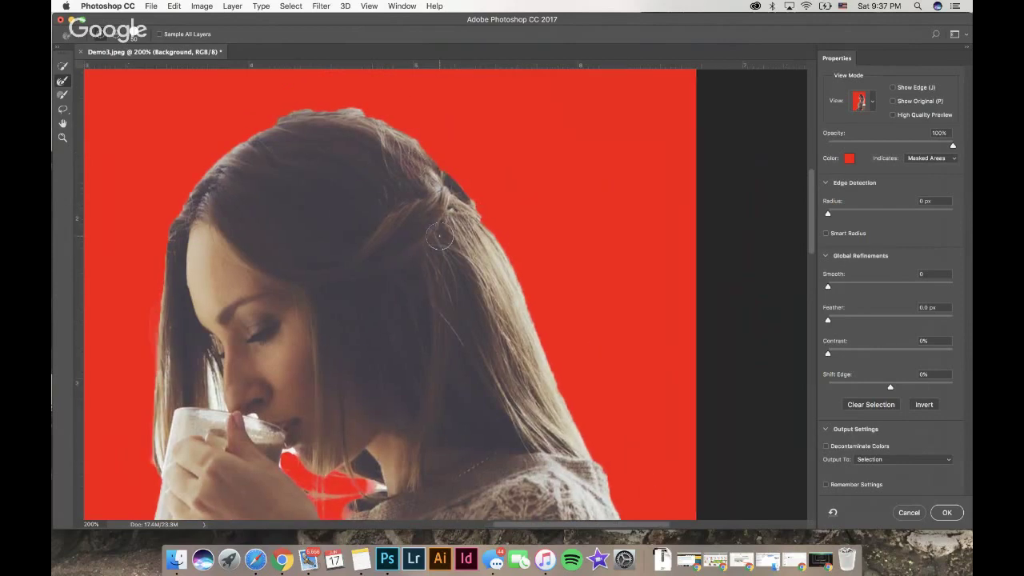
{"action": "scroll", "coordinate": [439, 236], "scroll_direction": "left", "scroll_amount": 3}
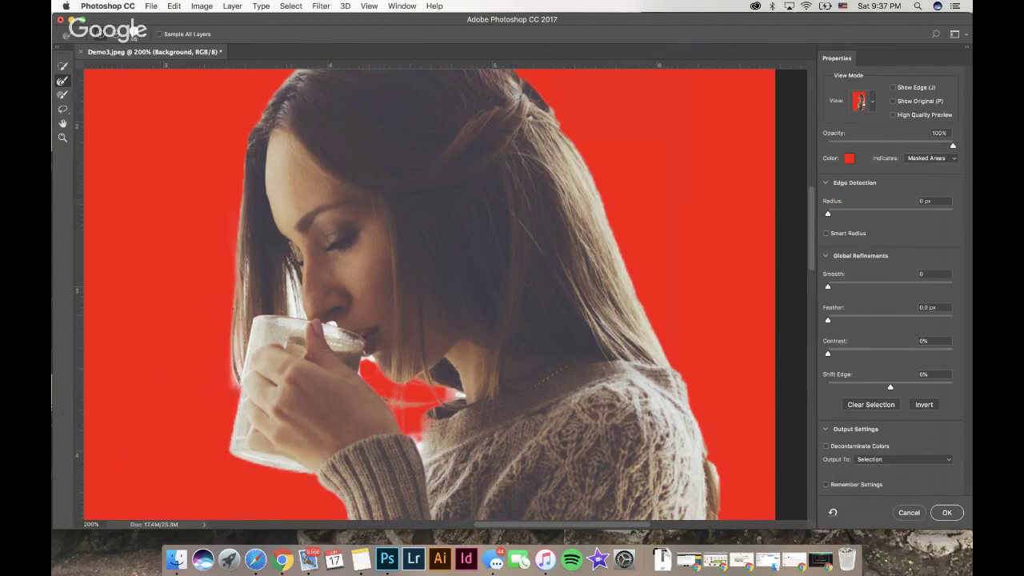
{"action": "scroll", "coordinate": [256, 352], "scroll_direction": "up", "scroll_amount": 3}
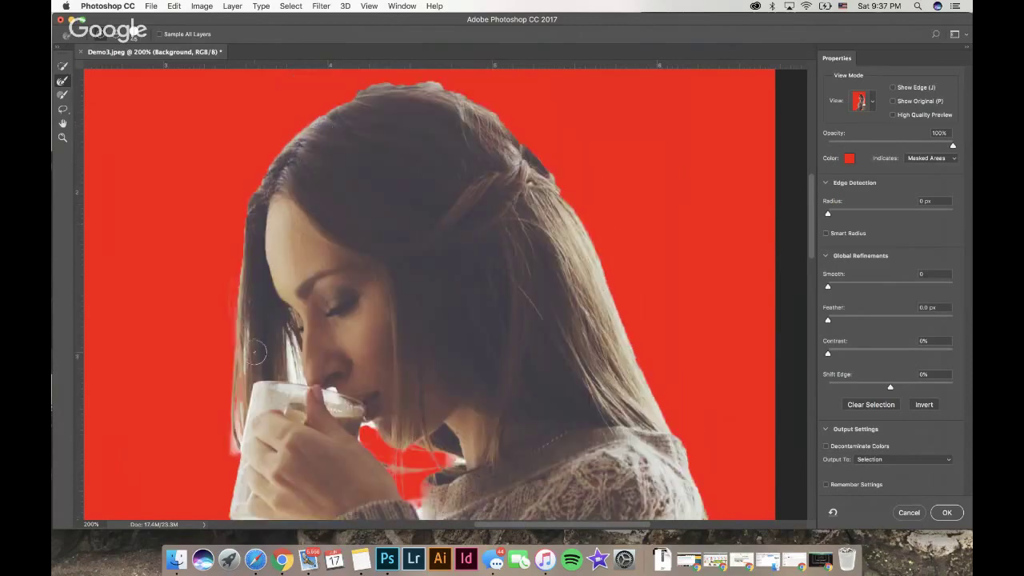
{"action": "mouse_move", "coordinate": [256, 352]}
{"action": "left_mouse_down"}
{"action": "mouse_move", "coordinate": [245, 350]}
{"action": "mouse_move", "coordinate": [250, 193]}
{"action": "left_mouse_up"}
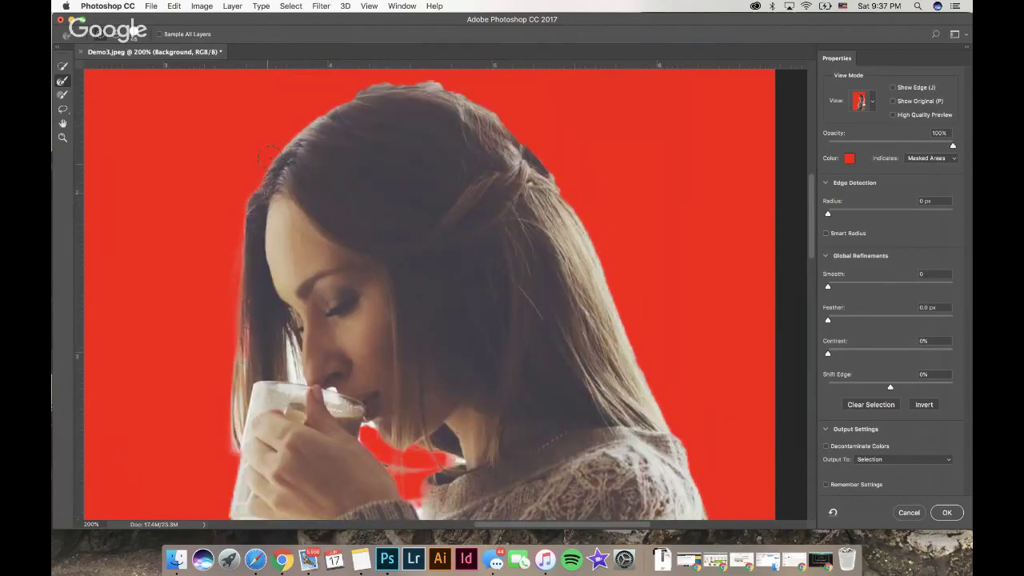
{"action": "mouse_move", "coordinate": [268, 156]}
{"action": "left_mouse_down"}
{"action": "mouse_move", "coordinate": [307, 112]}
{"action": "mouse_move", "coordinate": [380, 81]}
{"action": "mouse_move", "coordinate": [316, 96]}
{"action": "mouse_move", "coordinate": [347, 87]}
{"action": "mouse_move", "coordinate": [403, 77]}
{"action": "mouse_move", "coordinate": [488, 108]}
{"action": "mouse_move", "coordinate": [563, 183]}
{"action": "mouse_move", "coordinate": [683, 430]}
{"action": "mouse_move", "coordinate": [632, 355]}
{"action": "left_mouse_up"}
Refine the right hair edge to the shoulder and clear background between the strand ends.
{"action": "scroll", "coordinate": [726, 440], "scroll_direction": "down", "scroll_amount": 5}
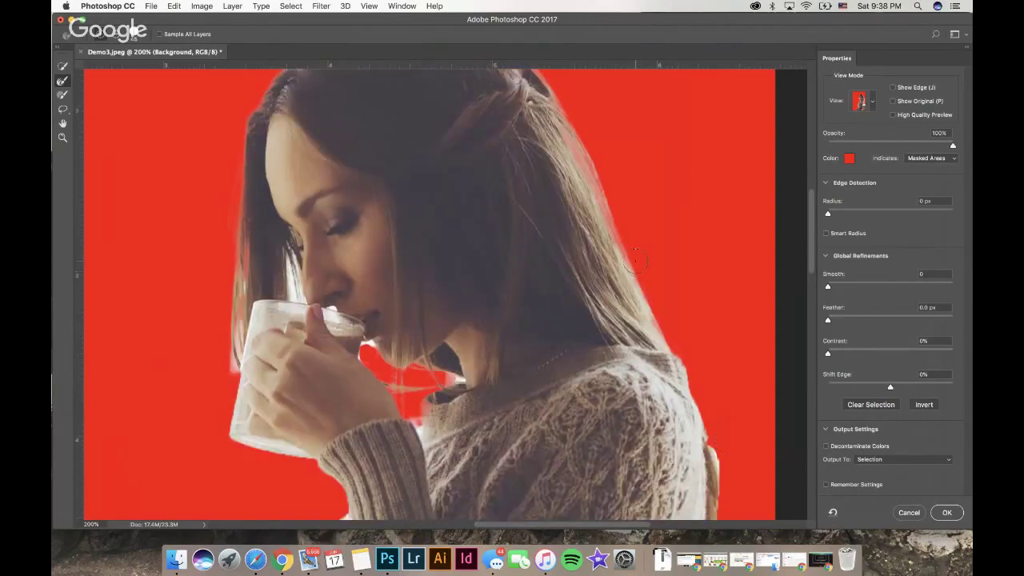
{"action": "scroll", "coordinate": [681, 374], "scroll_direction": "down", "scroll_amount": 5}
{"action": "scroll", "coordinate": [681, 374], "scroll_direction": "right", "scroll_amount": 1}
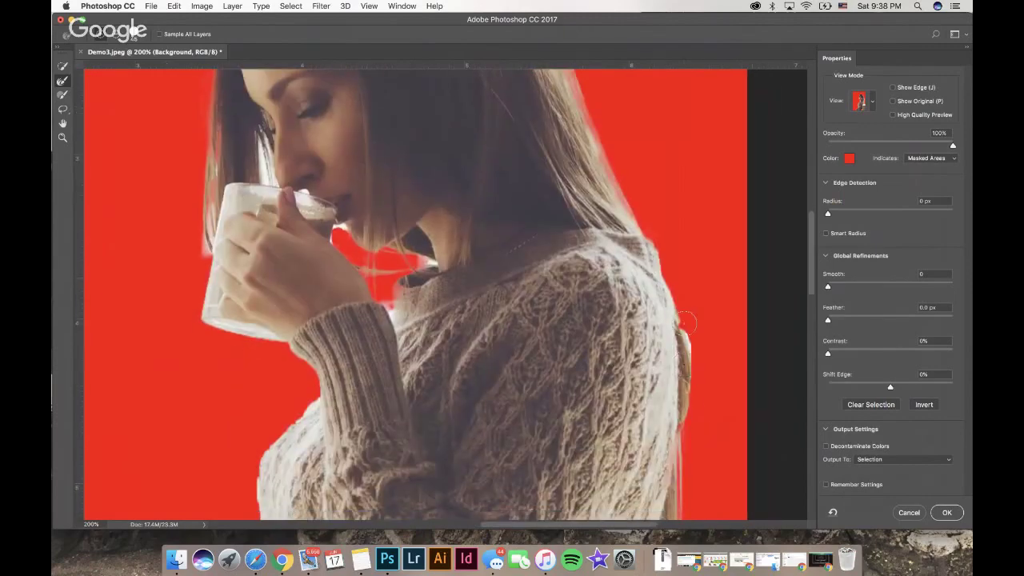
{"action": "mouse_move", "coordinate": [689, 339]}
{"action": "left_mouse_down"}
{"action": "mouse_move", "coordinate": [695, 405]}
{"action": "mouse_move", "coordinate": [680, 318]}
{"action": "mouse_move", "coordinate": [692, 361]}
{"action": "mouse_move", "coordinate": [685, 489]}
{"action": "left_mouse_up"}
{"action": "scroll", "coordinate": [685, 488], "scroll_direction": "down", "scroll_amount": 6}
{"action": "scroll", "coordinate": [685, 488], "scroll_direction": "right", "scroll_amount": 1}
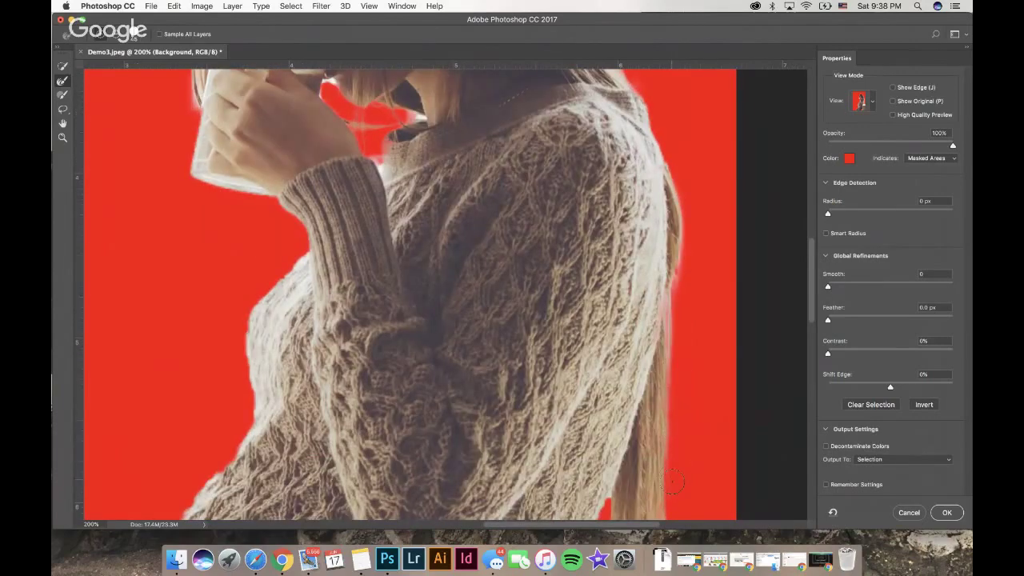
{"action": "scroll", "coordinate": [672, 479], "scroll_direction": "down", "scroll_amount": 6}
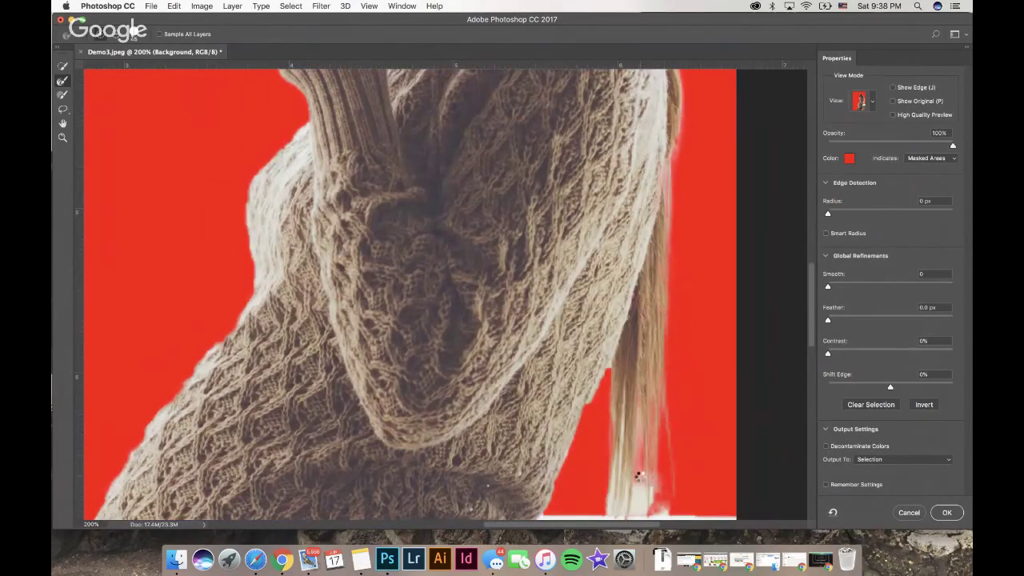
{"action": "scroll", "coordinate": [640, 476], "scroll_direction": "down", "scroll_amount": 5}
{"action": "mouse_move", "coordinate": [659, 360]}
{"action": "left_mouse_down"}
{"action": "mouse_move", "coordinate": [612, 350]}
{"action": "mouse_move", "coordinate": [614, 260]}
{"action": "mouse_move", "coordinate": [695, 263]}
{"action": "left_mouse_up"}
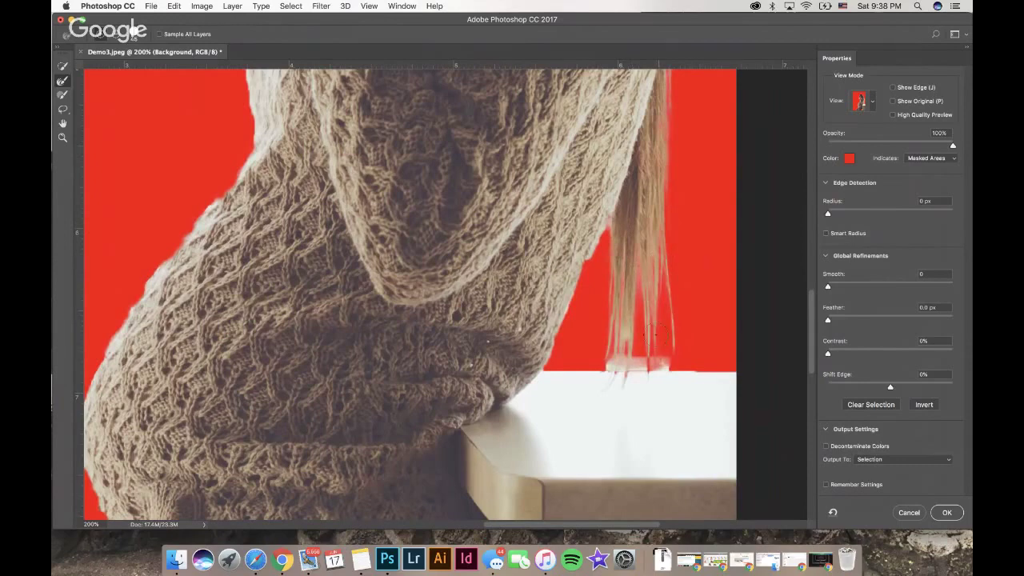
{"action": "left_click_drag", "start_coordinate": [615, 359], "coordinate": [662, 357]}
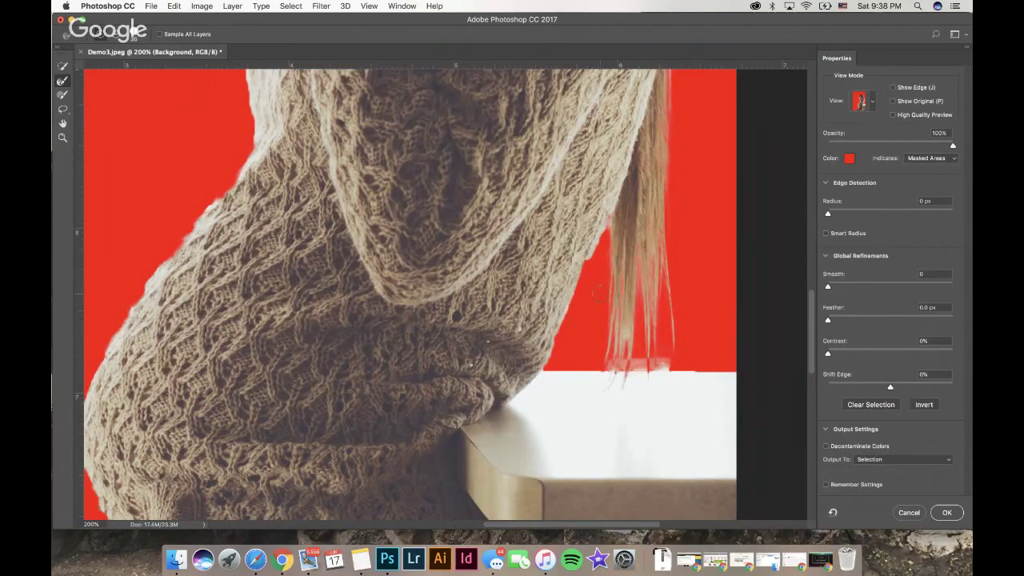
{"action": "left_click_drag", "start_coordinate": [608, 249], "coordinate": [596, 240]}
Clean up the background gap beside the chin and the hair edge by the cheek.
{"action": "scroll", "coordinate": [595, 270], "scroll_direction": "up", "scroll_amount": 3}
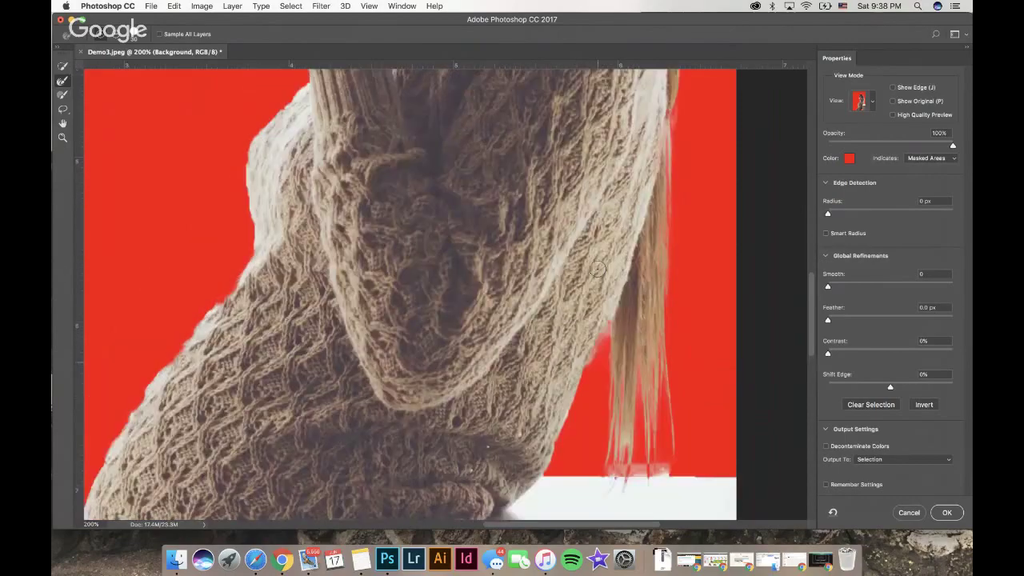
{"action": "scroll", "coordinate": [597, 270], "scroll_direction": "left", "scroll_amount": 5}
{"action": "scroll", "coordinate": [597, 269], "scroll_direction": "left", "scroll_amount": 5}
{"action": "scroll", "coordinate": [597, 270], "scroll_direction": "down", "scroll_amount": 3}
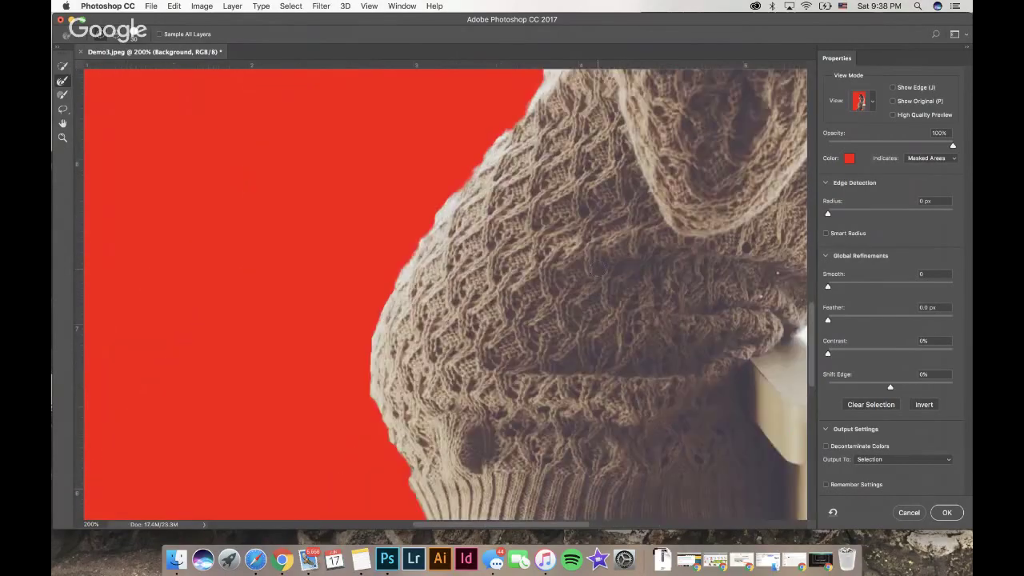
{"action": "scroll", "coordinate": [448, 122], "scroll_direction": "up", "scroll_amount": 4}
{"action": "scroll", "coordinate": [448, 122], "scroll_direction": "right", "scroll_amount": 1}
{"action": "scroll", "coordinate": [377, 329], "scroll_direction": "up", "scroll_amount": 1}
{"action": "scroll", "coordinate": [378, 329], "scroll_direction": "right", "scroll_amount": 1}
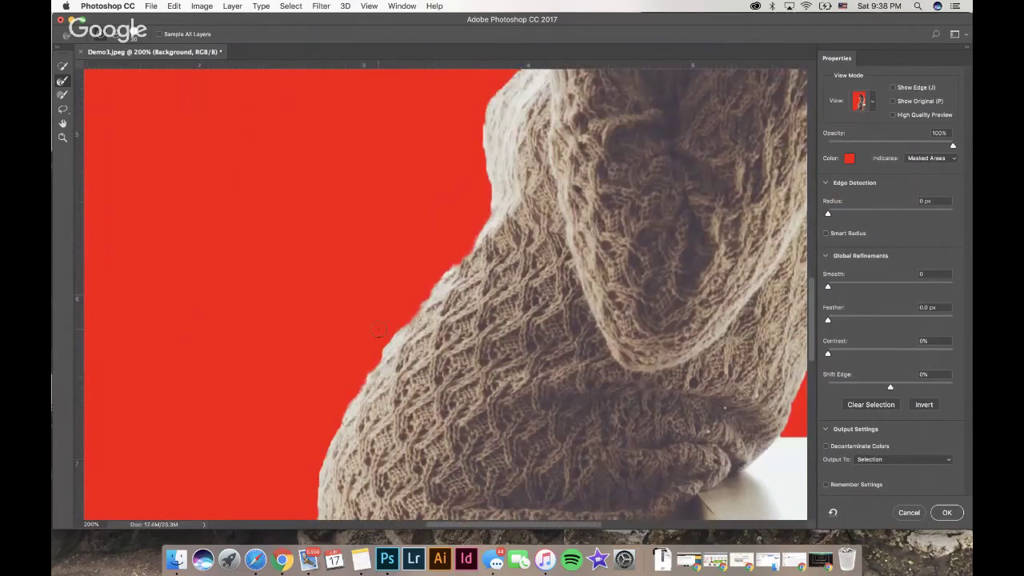
{"action": "scroll", "coordinate": [378, 329], "scroll_direction": "up", "scroll_amount": 6}
{"action": "scroll", "coordinate": [378, 329], "scroll_direction": "right", "scroll_amount": 2}
{"action": "scroll", "coordinate": [424, 252], "scroll_direction": "up", "scroll_amount": 3}
{"action": "scroll", "coordinate": [425, 253], "scroll_direction": "right", "scroll_amount": 3}
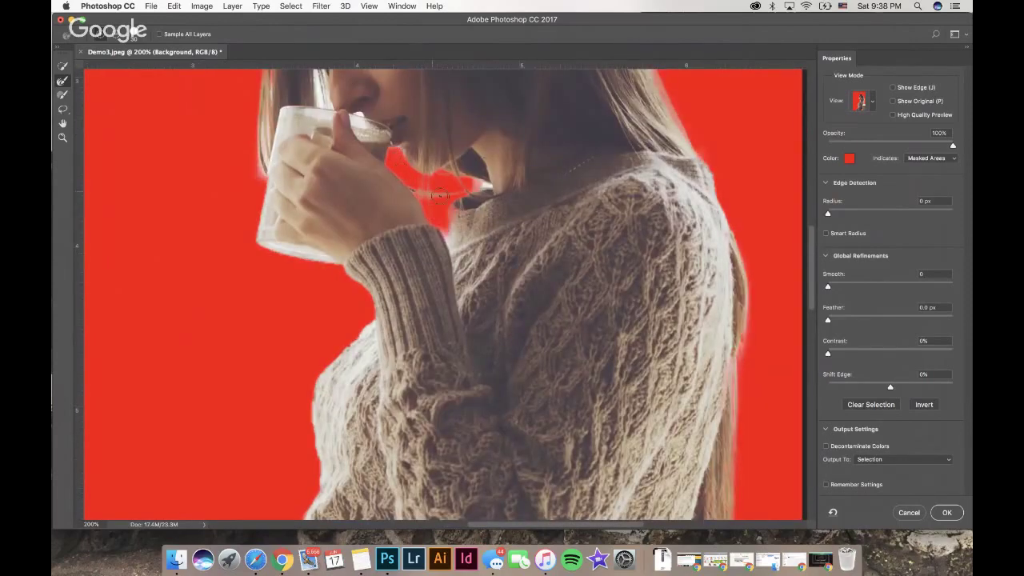
{"action": "left_click_drag", "start_coordinate": [439, 194], "coordinate": [491, 184]}
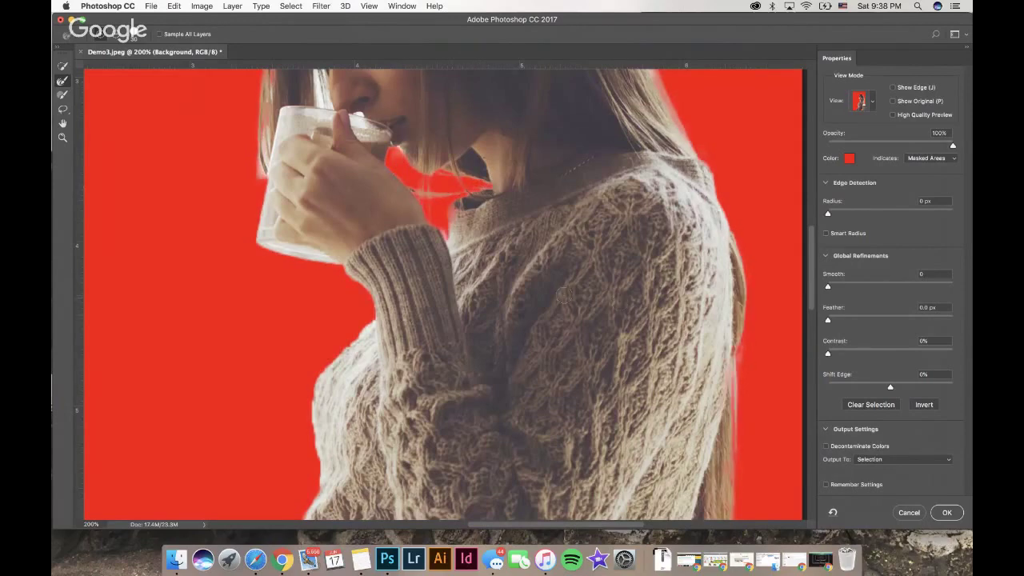
{"action": "scroll", "coordinate": [453, 132], "scroll_direction": "up", "scroll_amount": 3}
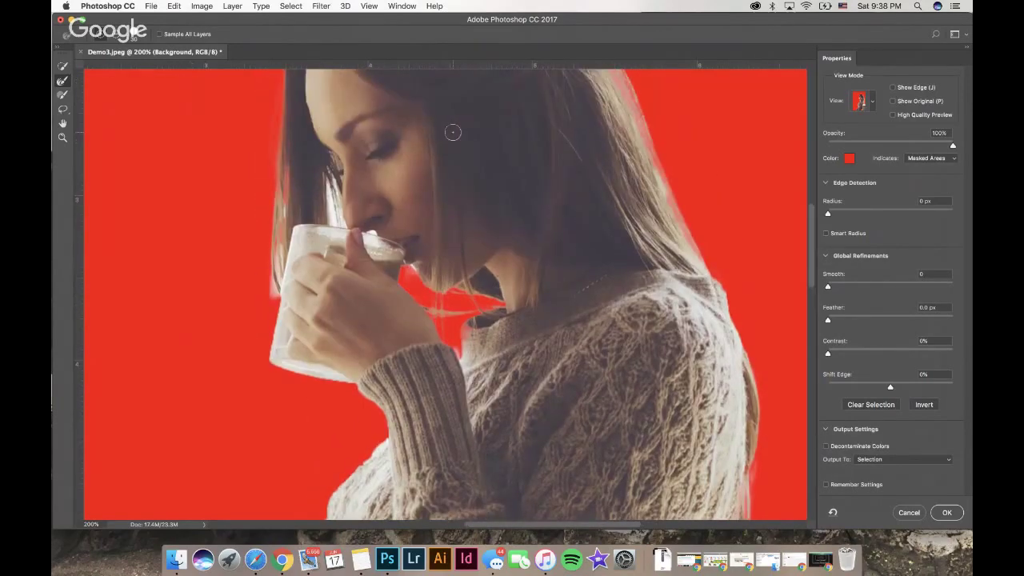
{"action": "left_click_drag", "start_coordinate": [330, 163], "coordinate": [336, 214]}
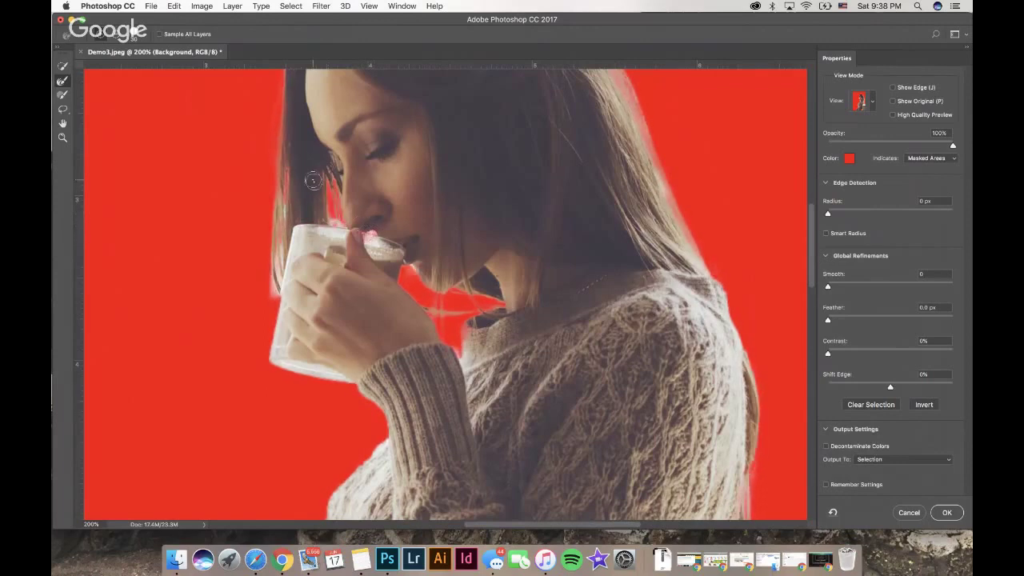
{"action": "left_click_drag", "start_coordinate": [313, 180], "coordinate": [323, 204]}
Refine the mug's left edge and the hair tips above the white table.
{"action": "left_click_drag", "start_coordinate": [274, 294], "coordinate": [274, 236]}
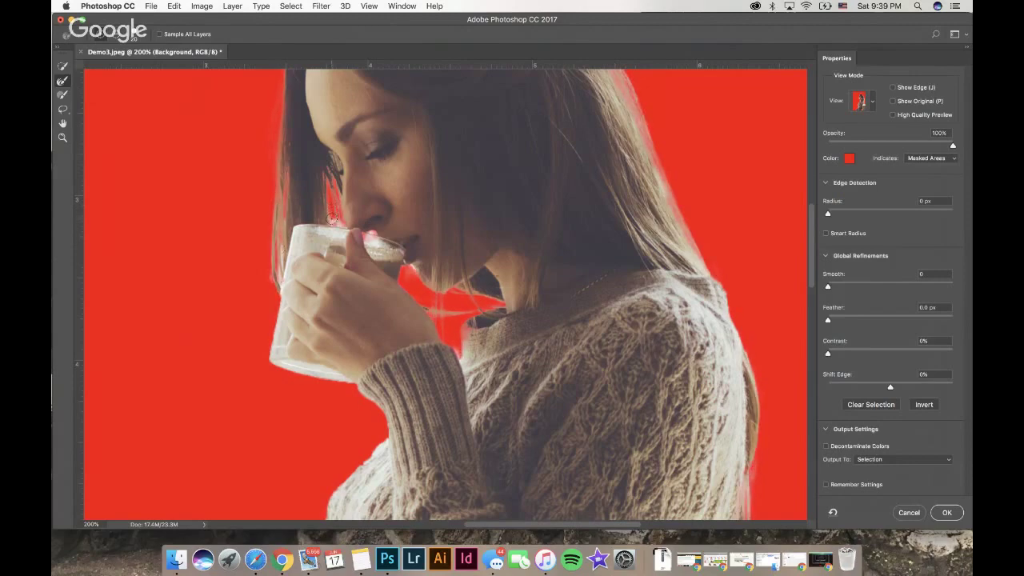
{"action": "scroll", "coordinate": [774, 319], "scroll_direction": "right", "scroll_amount": 3}
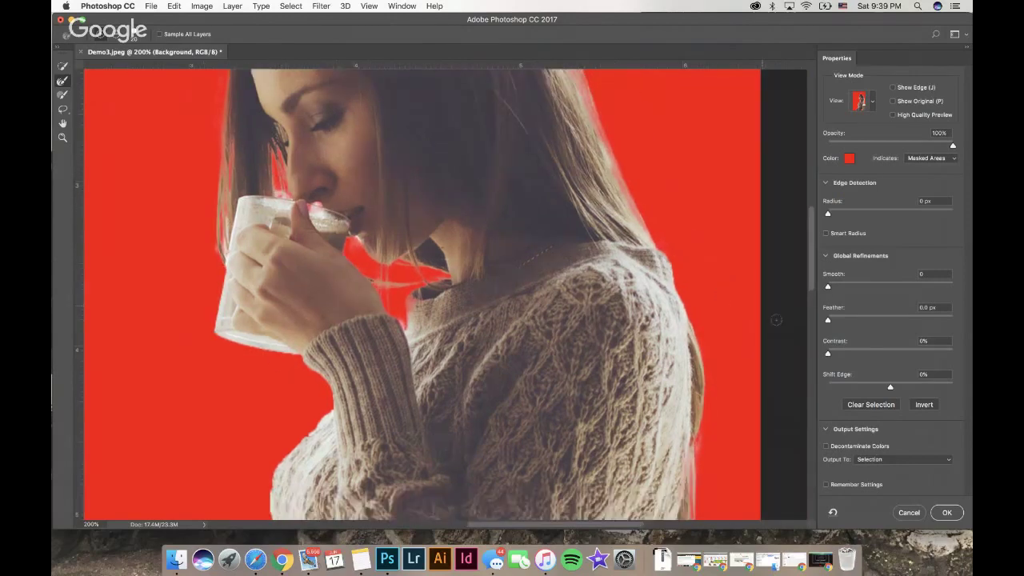
{"action": "scroll", "coordinate": [775, 320], "scroll_direction": "down", "scroll_amount": 10}
{"action": "scroll", "coordinate": [772, 321], "scroll_direction": "right", "scroll_amount": 3}
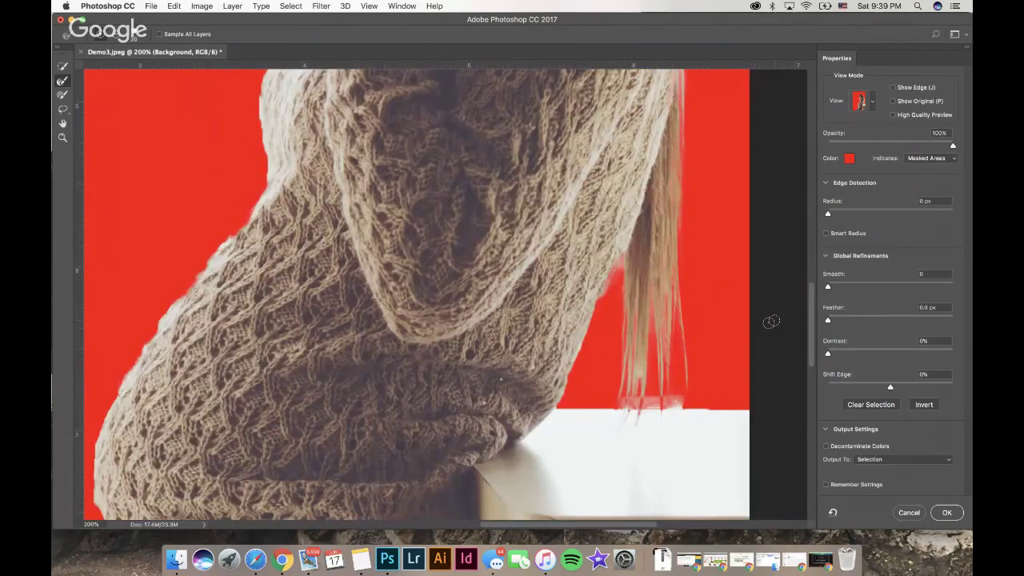
{"action": "mouse_move", "coordinate": [629, 398]}
{"action": "left_mouse_down"}
{"action": "mouse_move", "coordinate": [682, 396]}
{"action": "mouse_move", "coordinate": [622, 396]}
{"action": "mouse_move", "coordinate": [670, 402]}
{"action": "left_mouse_up"}
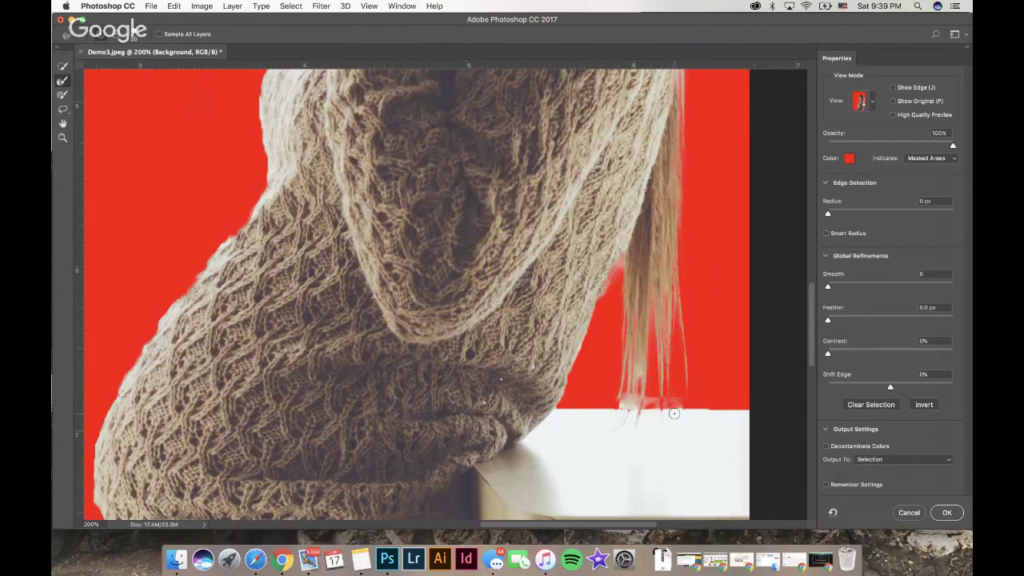
Fit the whole image in view, apply the refined selection, and reopen Select and Mask.
{"action": "key", "text": "super+plus"}
{"action": "key", "text": "super+minus"}
{"action": "key", "text": "super+minus"}
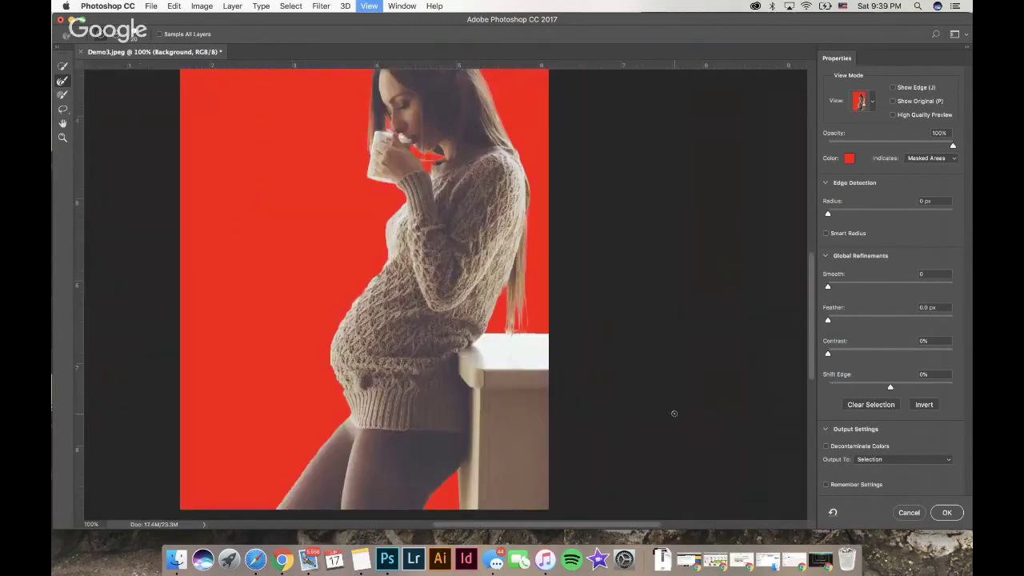
{"action": "scroll", "coordinate": [531, 310], "scroll_direction": "up", "scroll_amount": 5}
{"action": "scroll", "coordinate": [532, 310], "scroll_direction": "left", "scroll_amount": 2}
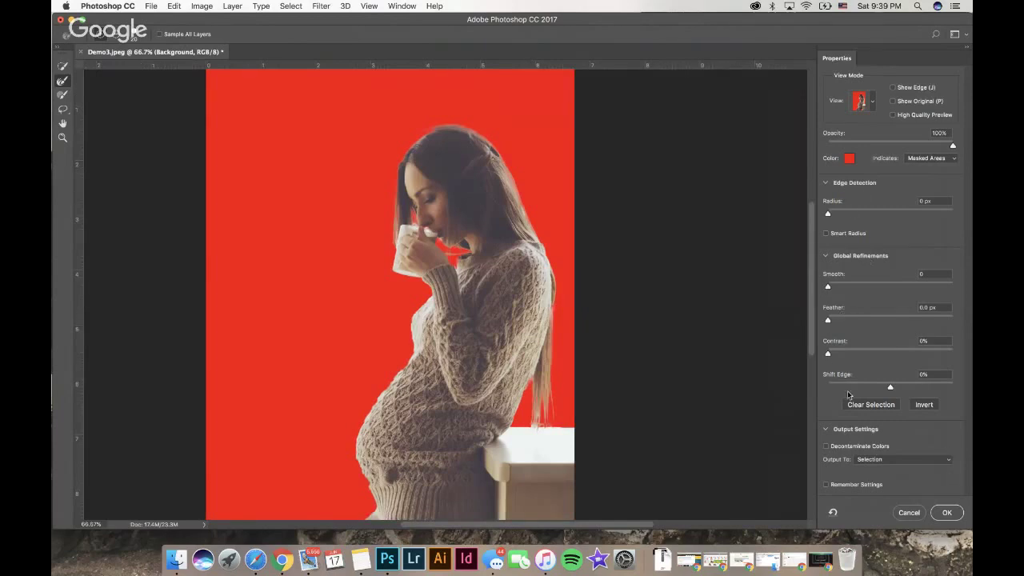
{"action": "left_click", "coordinate": [947, 512]}
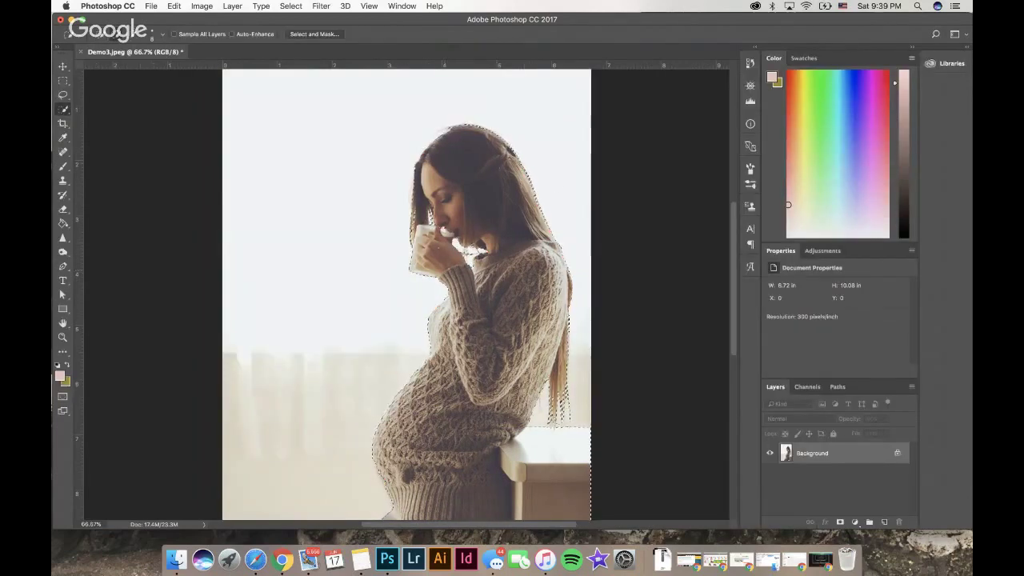
{"action": "left_click", "coordinate": [305, 37]}
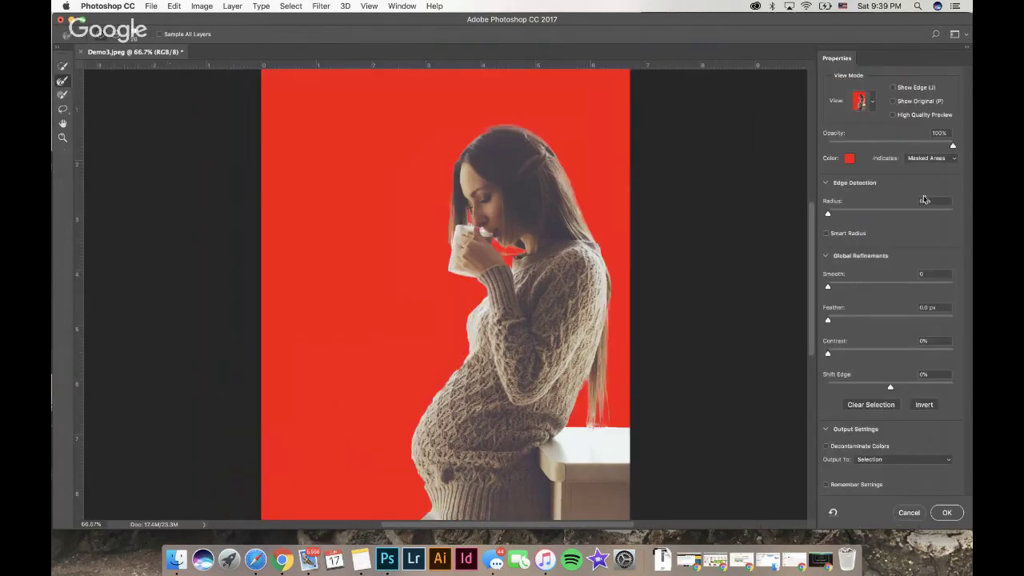
Set edge Radius to 4 px, Smooth to 21, and Feather to about 0.6 px.
{"action": "left_click_drag", "start_coordinate": [828, 214], "coordinate": [843, 215]}
{"action": "left_click", "coordinate": [851, 214]}
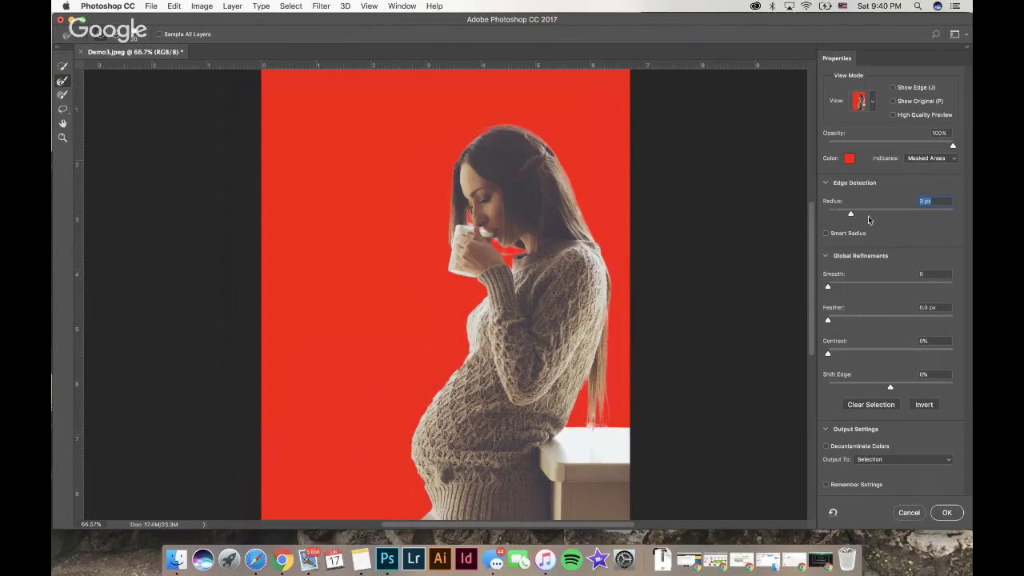
{"action": "left_click_drag", "start_coordinate": [851, 214], "coordinate": [854, 215]}
{"action": "left_click_drag", "start_coordinate": [829, 288], "coordinate": [946, 296]}
{"action": "left_click_drag", "start_coordinate": [946, 296], "coordinate": [853, 290]}
{"action": "left_click_drag", "start_coordinate": [827, 320], "coordinate": [880, 322]}
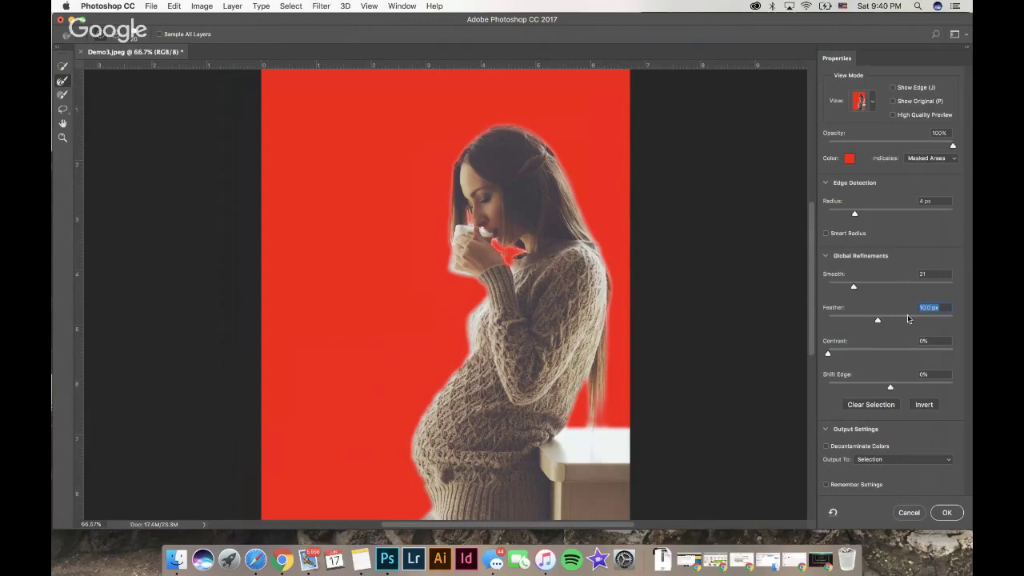
{"action": "left_click_drag", "start_coordinate": [880, 322], "coordinate": [828, 318]}
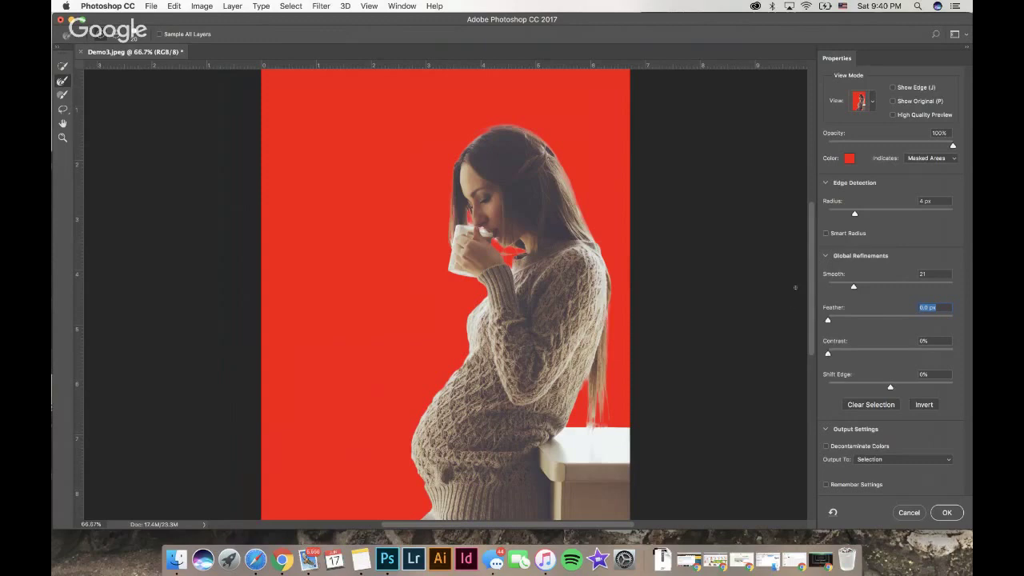
{"action": "left_click_drag", "start_coordinate": [830, 318], "coordinate": [831, 319]}
Raise edge Contrast to 12% and settle Shift Edge at -1% after testing both directions.
{"action": "left_click", "coordinate": [832, 354]}
{"action": "left_click_drag", "start_coordinate": [837, 356], "coordinate": [844, 355]}
{"action": "left_click", "coordinate": [892, 389]}
{"action": "left_click_drag", "start_coordinate": [882, 391], "coordinate": [866, 393]}
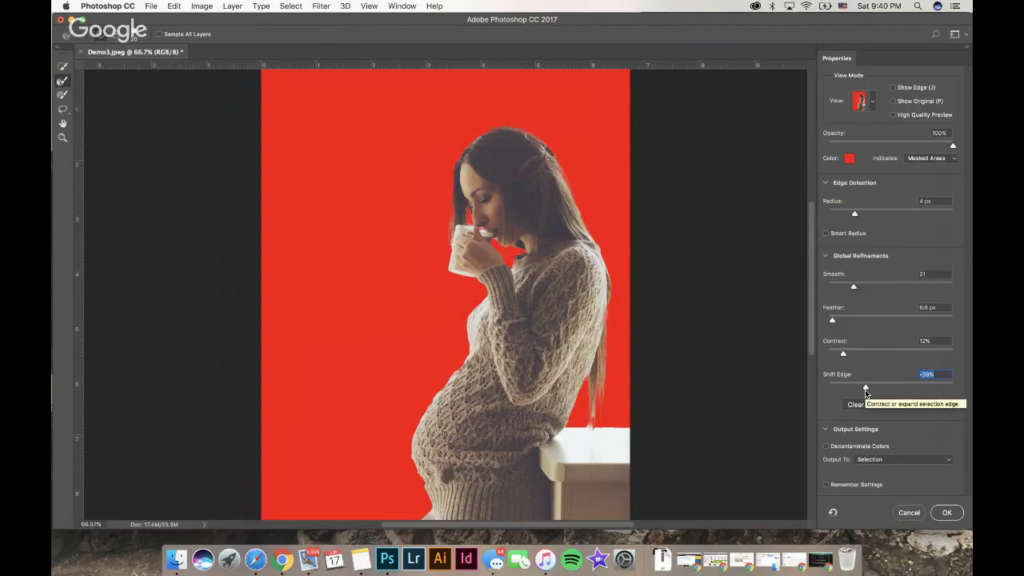
{"action": "left_click_drag", "start_coordinate": [865, 392], "coordinate": [904, 387]}
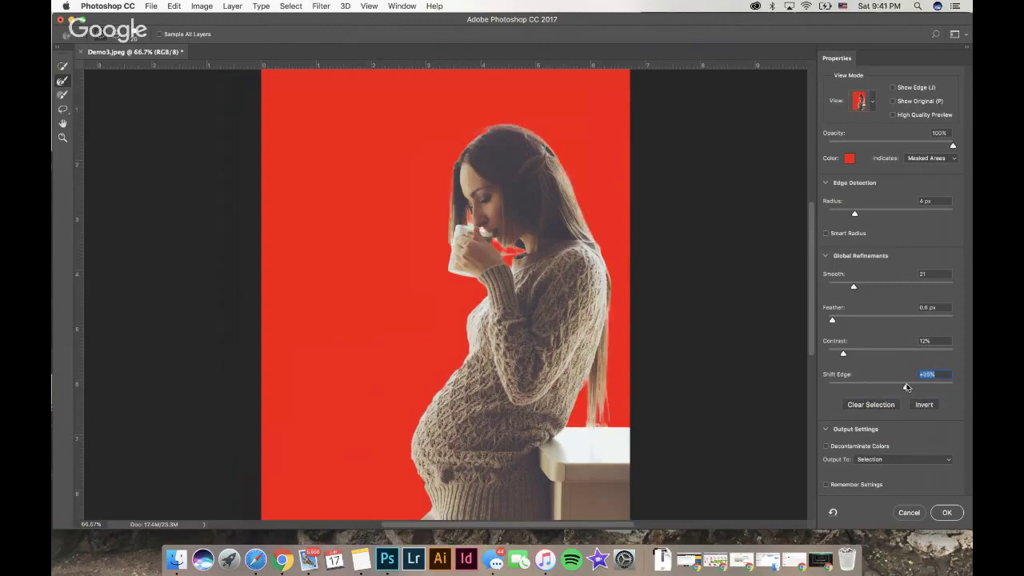
{"action": "left_click", "coordinate": [886, 388]}
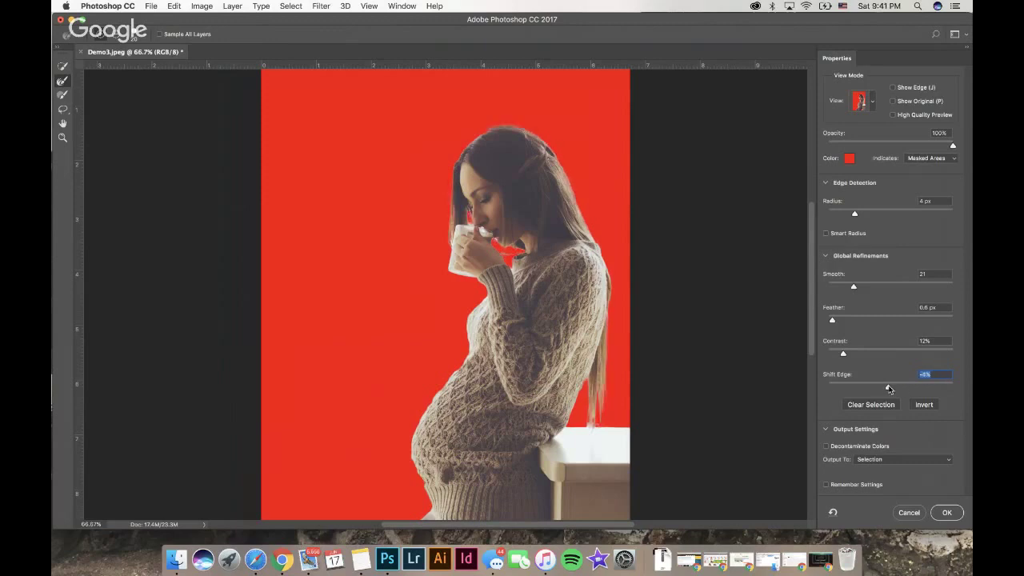
{"action": "left_click_drag", "start_coordinate": [888, 389], "coordinate": [890, 389]}
{"action": "left_click", "coordinate": [880, 462]}
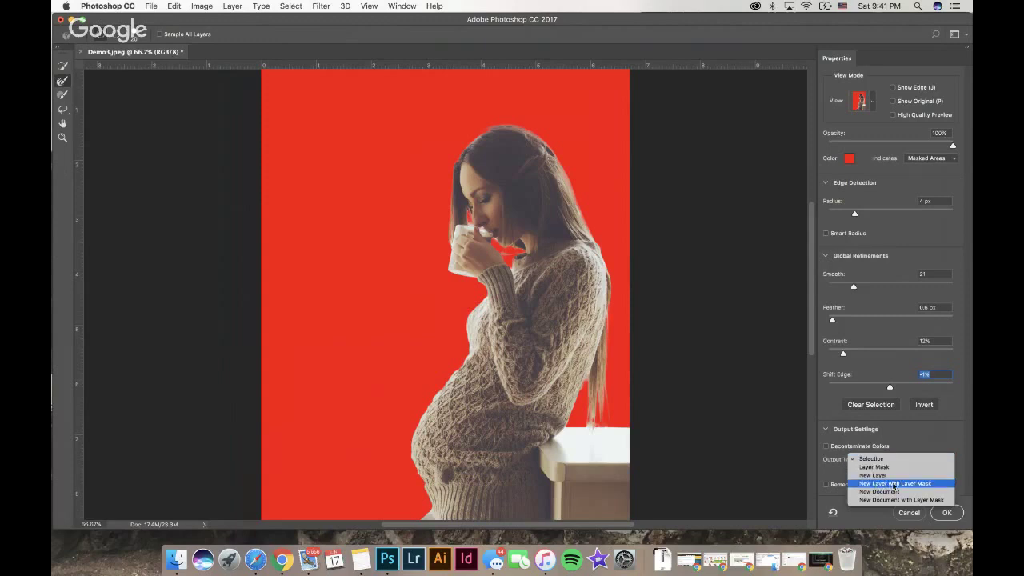
Output the refined selection as a New Layer with Layer Mask and confirm with OK.
{"action": "left_click", "coordinate": [894, 485]}
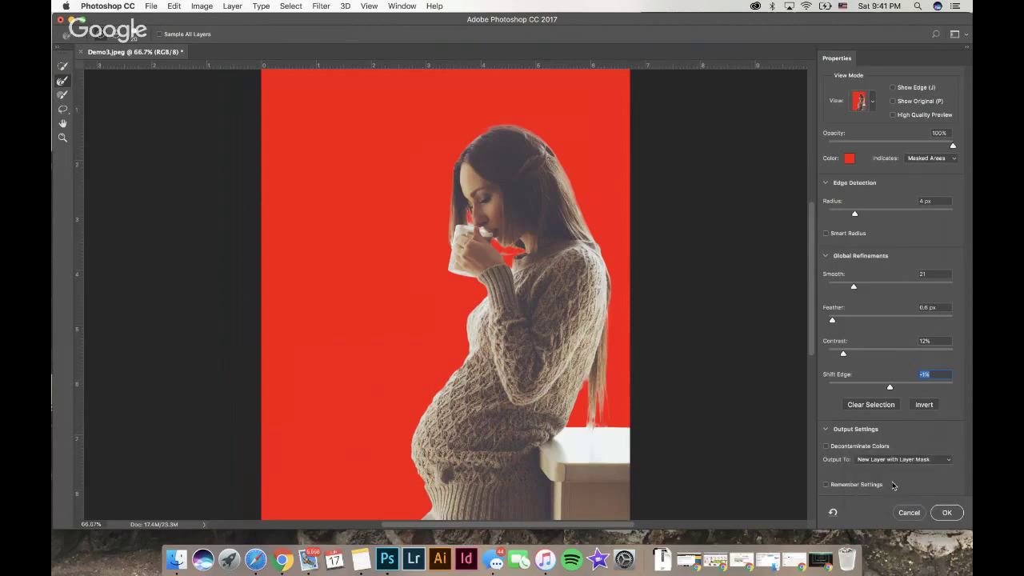
{"action": "left_click", "coordinate": [946, 513]}
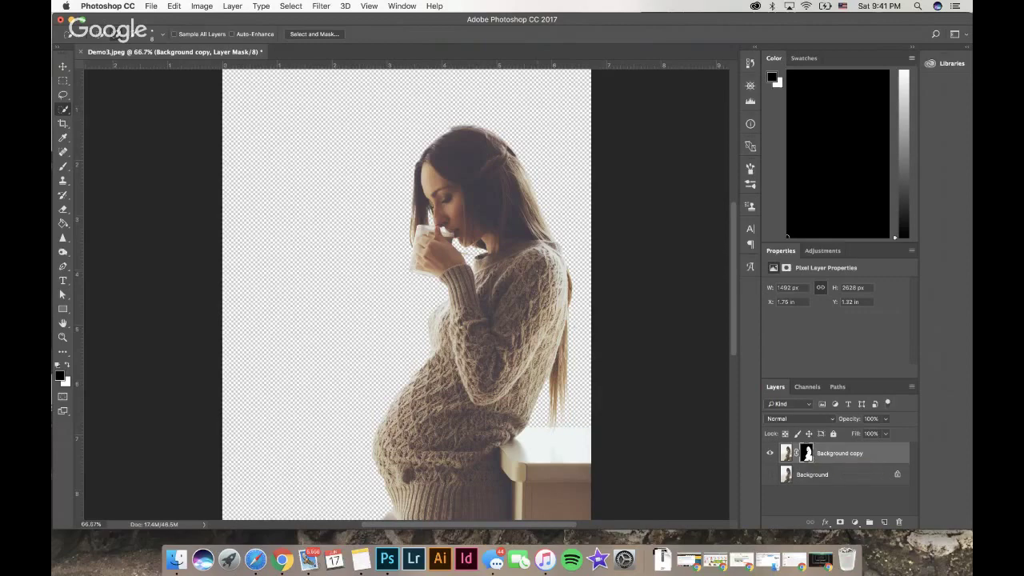
{"action": "scroll", "coordinate": [407, 294], "scroll_direction": "down", "scroll_amount": 3}
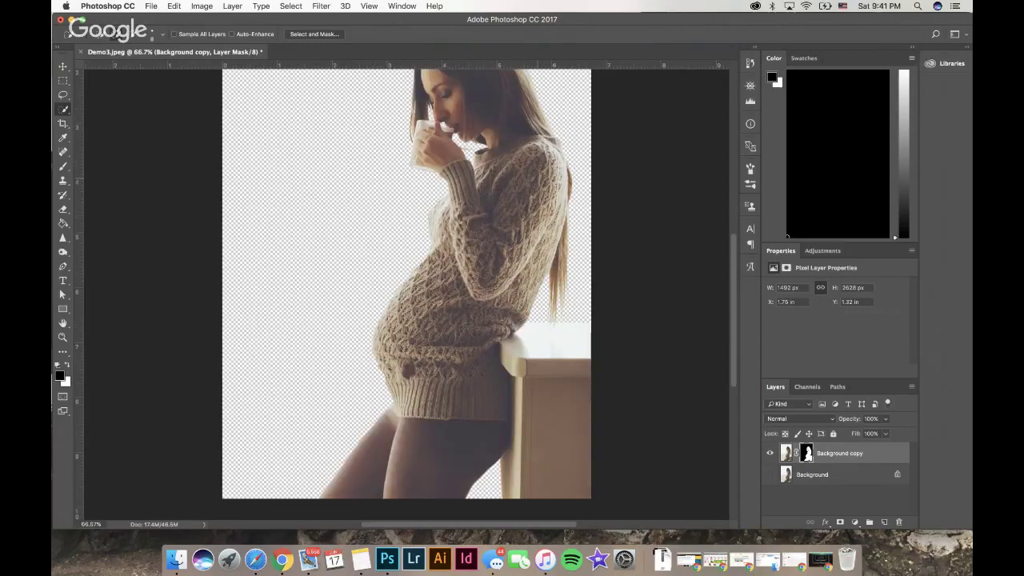
{"action": "scroll", "coordinate": [407, 294], "scroll_direction": "up", "scroll_amount": 2}
Add a new empty Layer 1 just above the Background layer.
{"action": "left_click", "coordinate": [819, 477]}
{"action": "key", "text": "super+minus"}
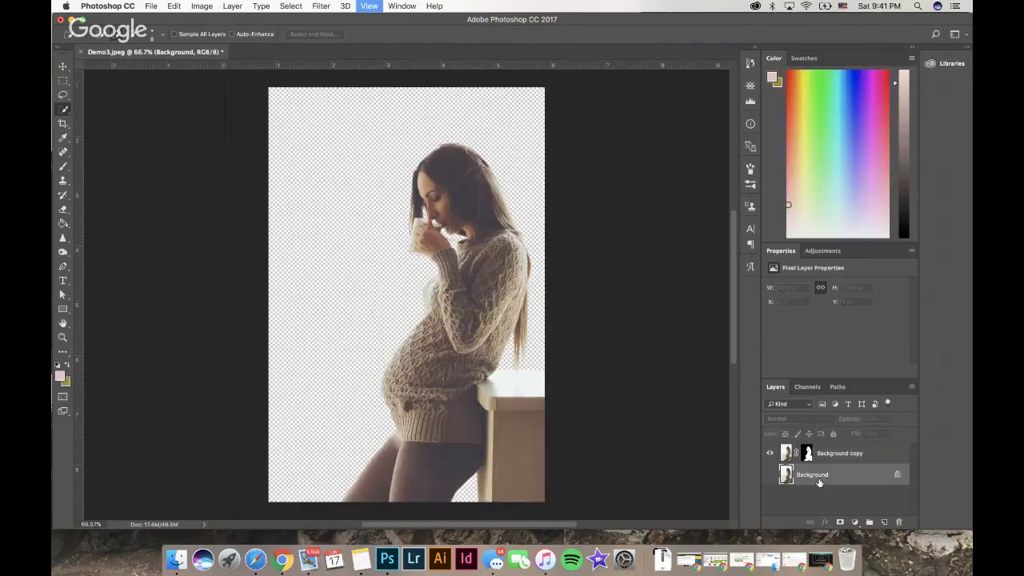
{"action": "left_click", "coordinate": [911, 386]}
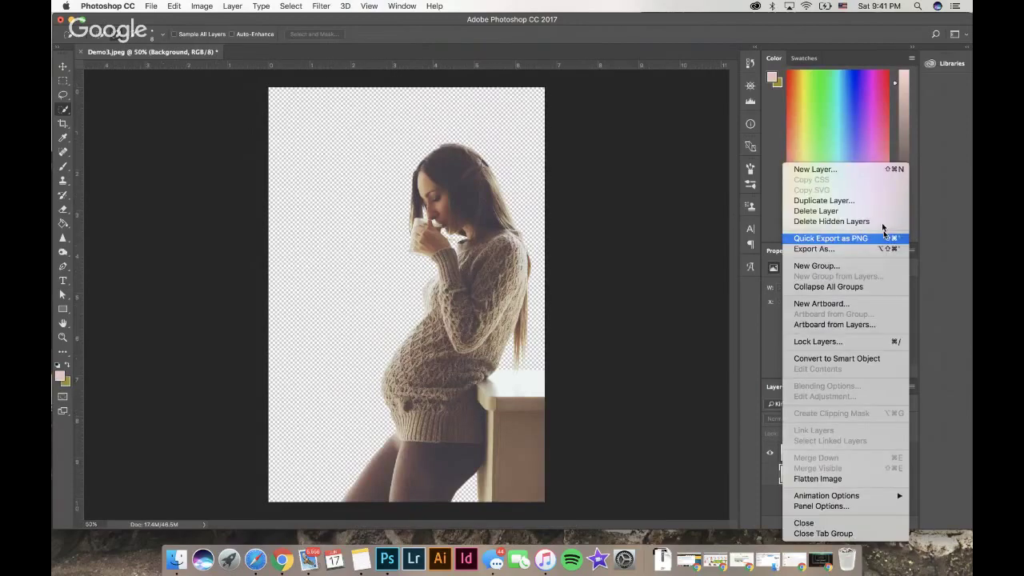
{"action": "left_click", "coordinate": [832, 171]}
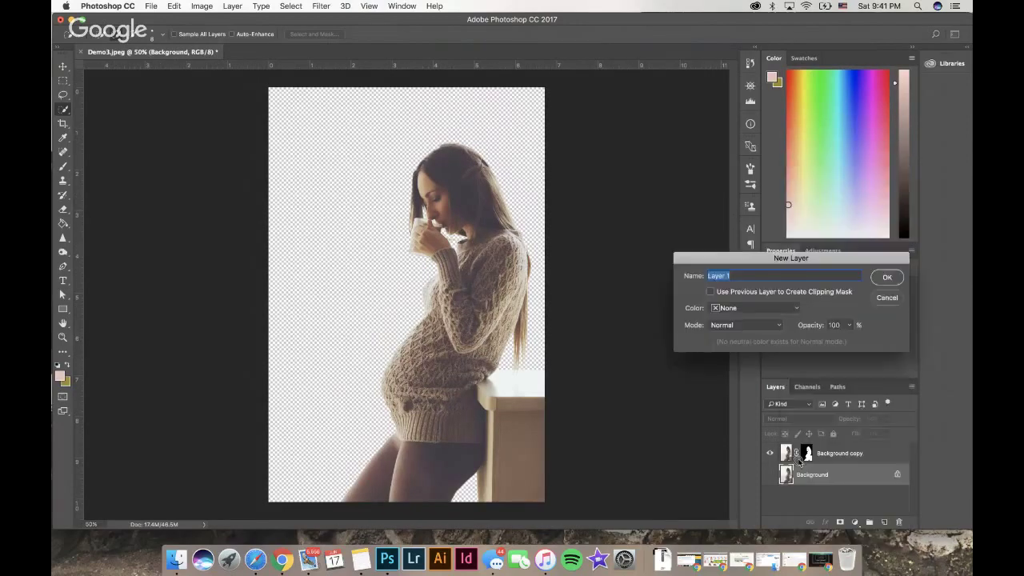
{"action": "left_click", "coordinate": [886, 278]}
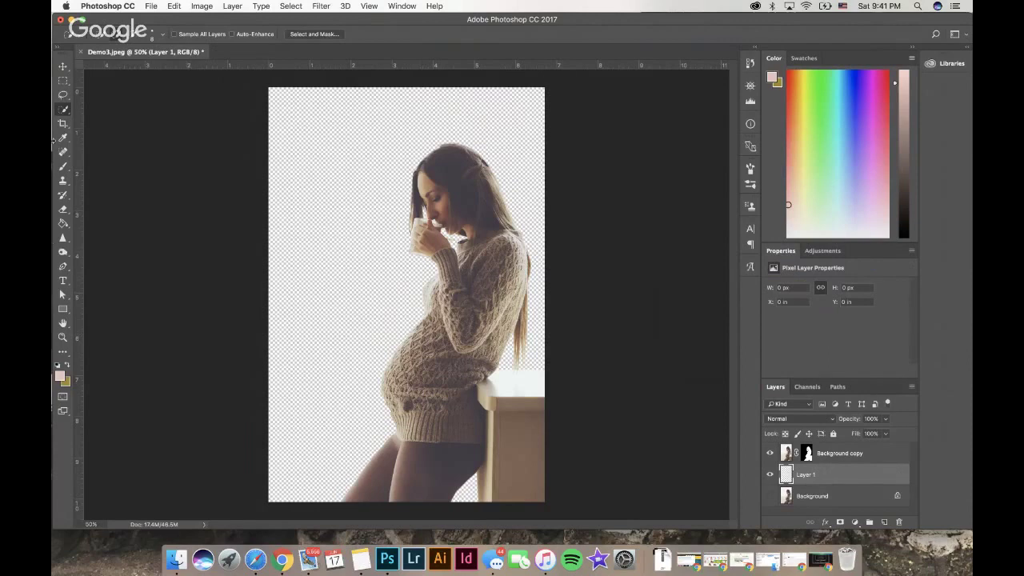
Fill Layer 1 with pale pink using the Paint Bucket.
{"action": "left_click", "coordinate": [64, 223]}
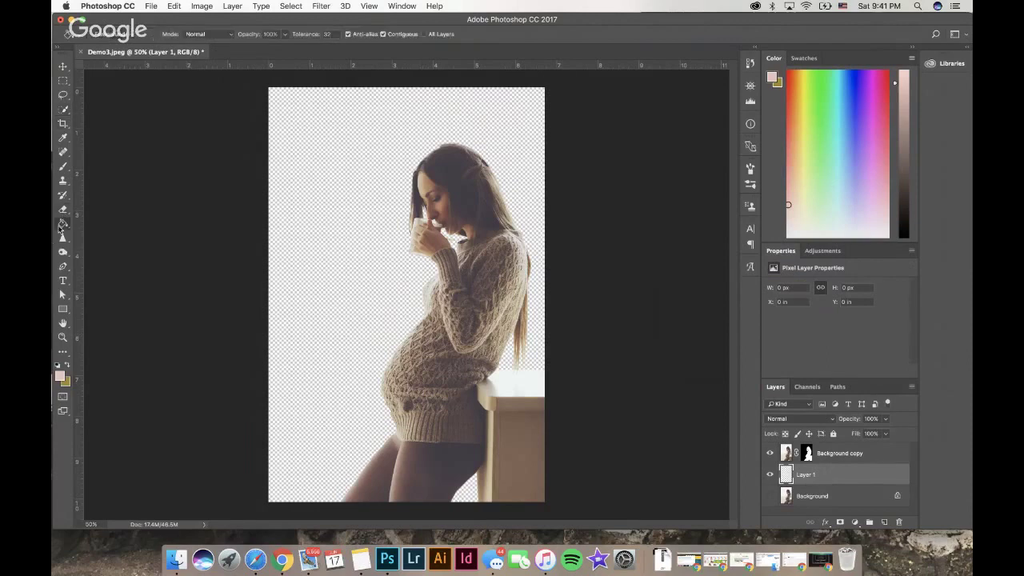
{"action": "left_click", "coordinate": [337, 228]}
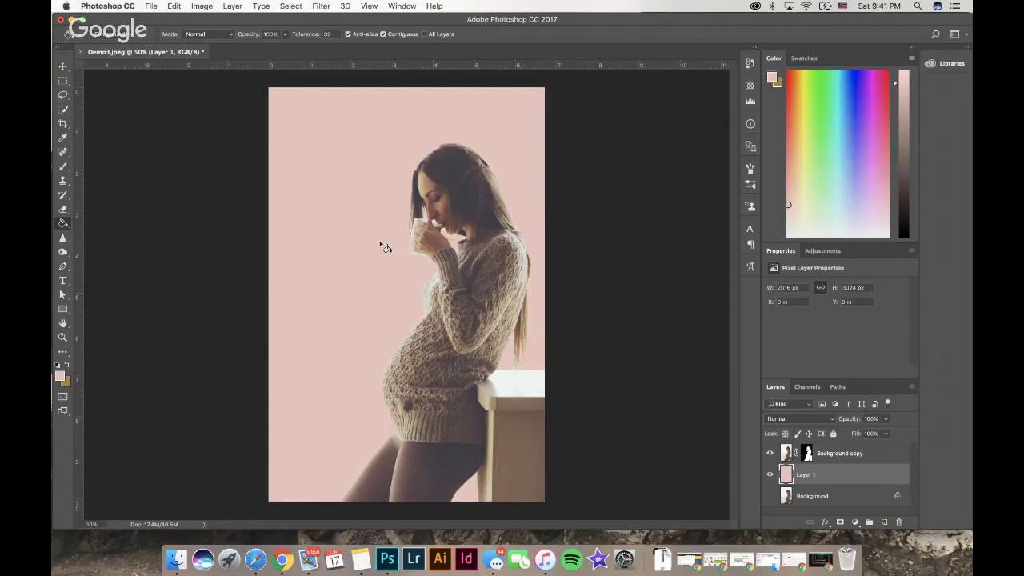
{"action": "left_click", "coordinate": [64, 67]}
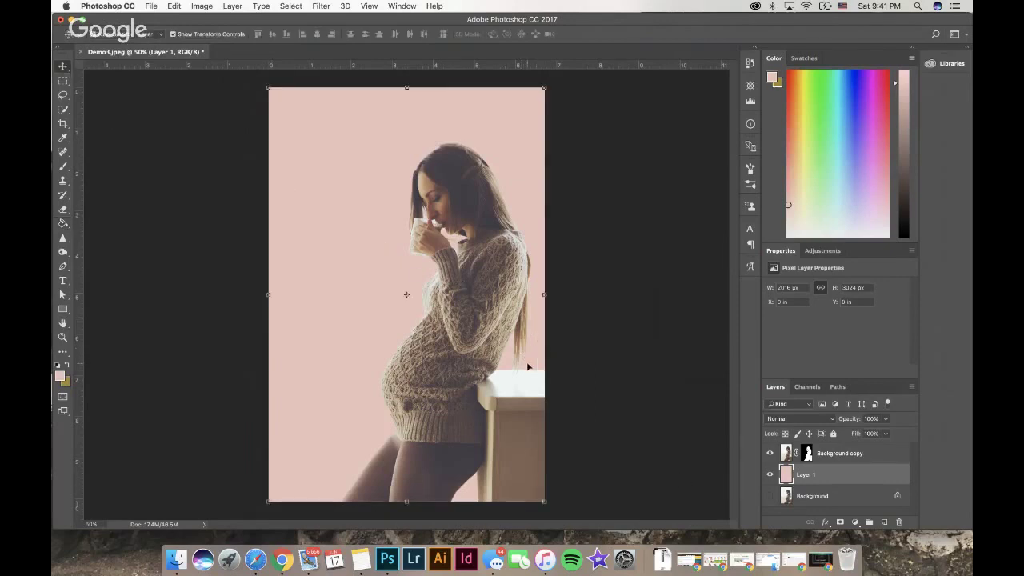
{"action": "key", "text": "super+equal"}
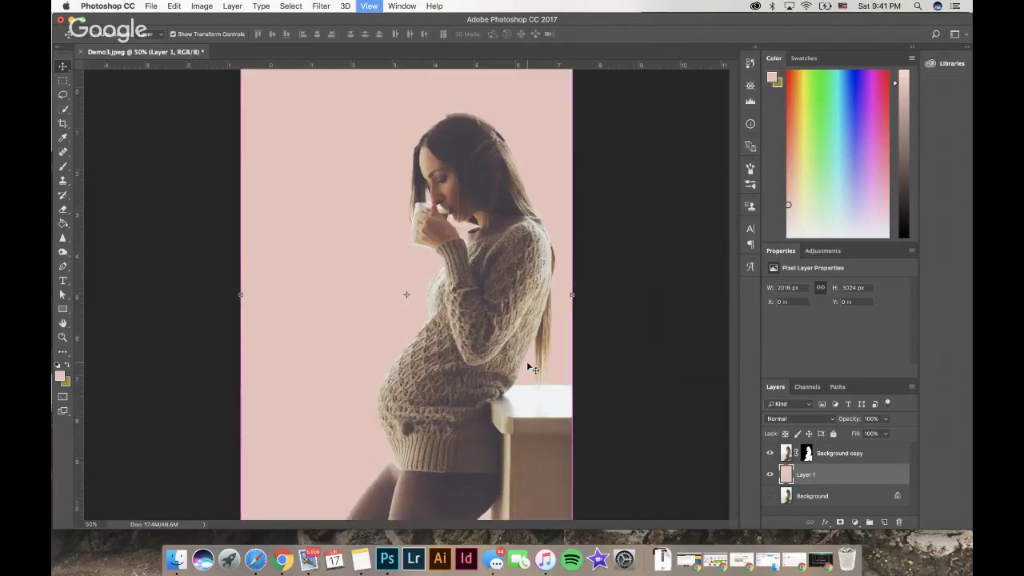
{"action": "key", "text": "super+equal"}
{"action": "key", "text": "super+equal"}
{"action": "scroll", "coordinate": [526, 367], "scroll_direction": "right", "scroll_amount": 5}
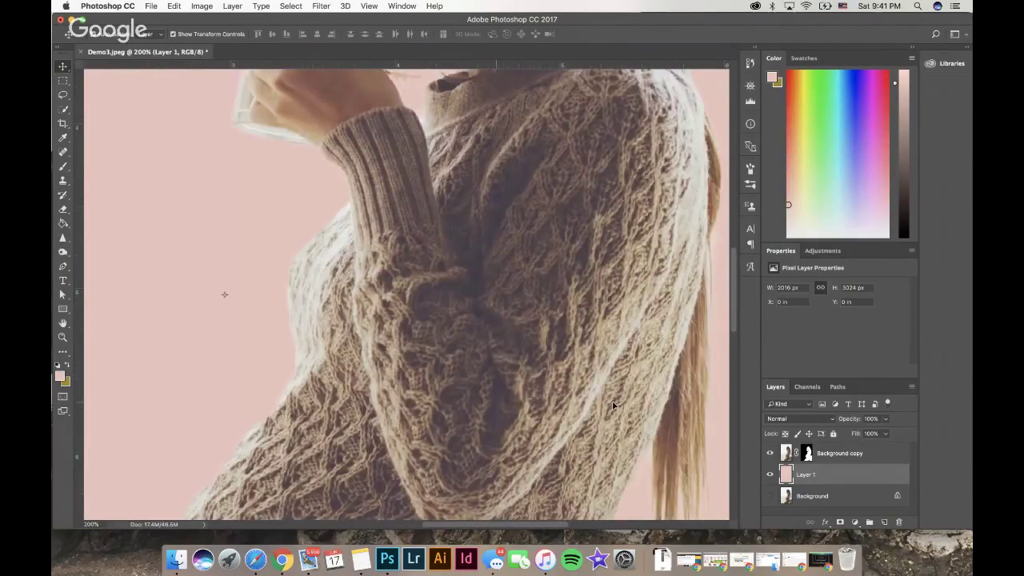
{"action": "scroll", "coordinate": [614, 406], "scroll_direction": "right", "scroll_amount": 6}
{"action": "scroll", "coordinate": [613, 406], "scroll_direction": "down", "scroll_amount": 5}
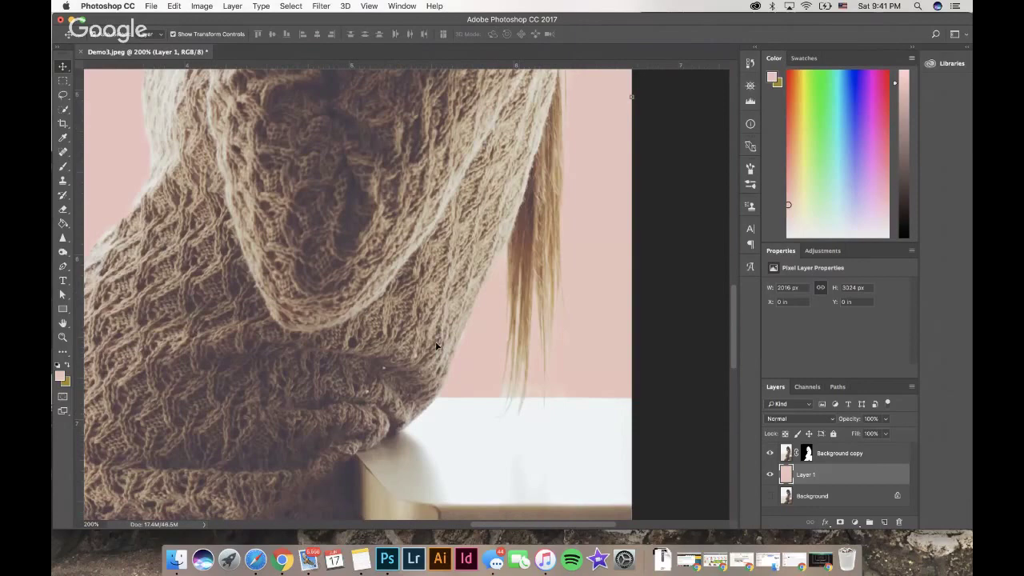
{"action": "left_click_drag", "start_coordinate": [435, 346], "coordinate": [416, 334]}
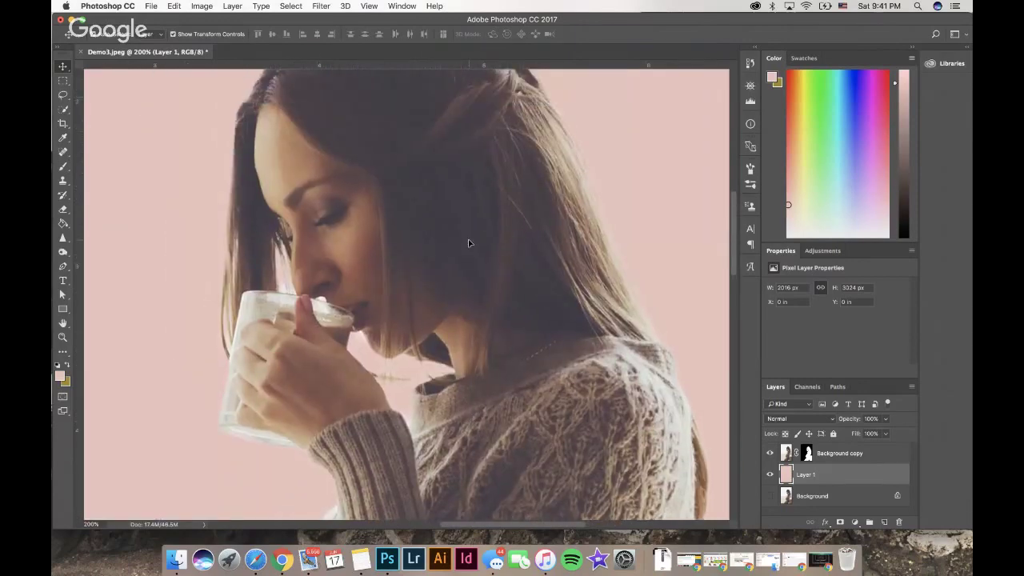
{"action": "scroll", "coordinate": [468, 244], "scroll_direction": "up", "scroll_amount": 3}
{"action": "scroll", "coordinate": [469, 243], "scroll_direction": "left", "scroll_amount": 1}
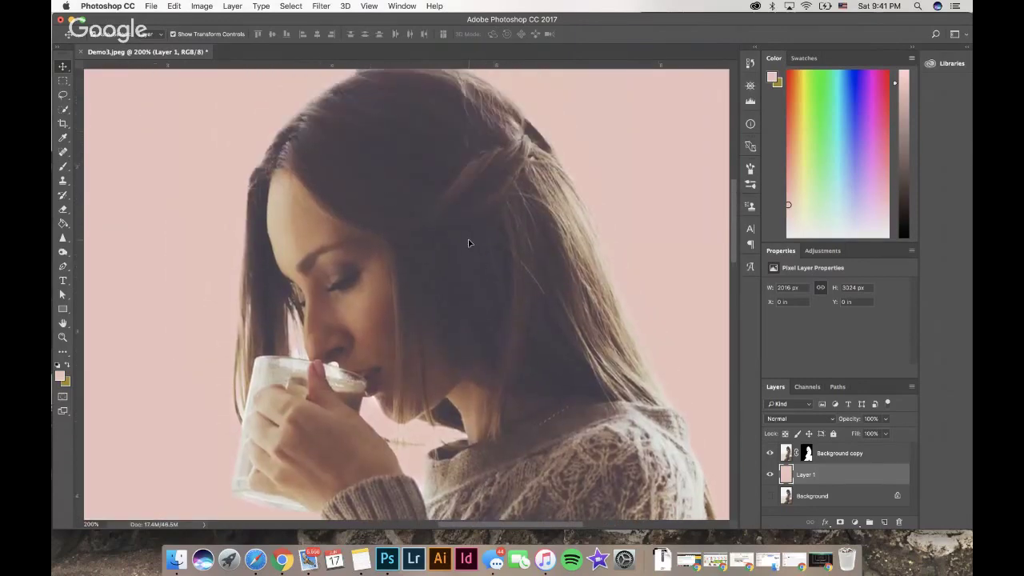
{"action": "left_click", "coordinate": [805, 453]}
{"action": "scroll", "coordinate": [687, 419], "scroll_direction": "down", "scroll_amount": 2}
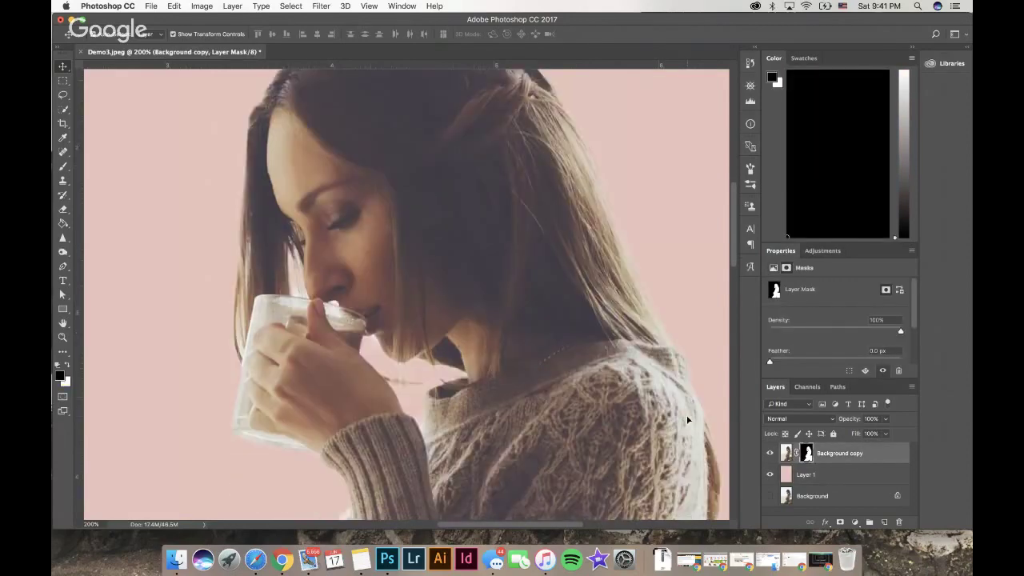
{"action": "scroll", "coordinate": [687, 419], "scroll_direction": "down", "scroll_amount": 5}
{"action": "scroll", "coordinate": [687, 419], "scroll_direction": "left", "scroll_amount": 1}
{"action": "scroll", "coordinate": [687, 419], "scroll_direction": "down", "scroll_amount": 3}
{"action": "scroll", "coordinate": [687, 419], "scroll_direction": "right", "scroll_amount": 1}
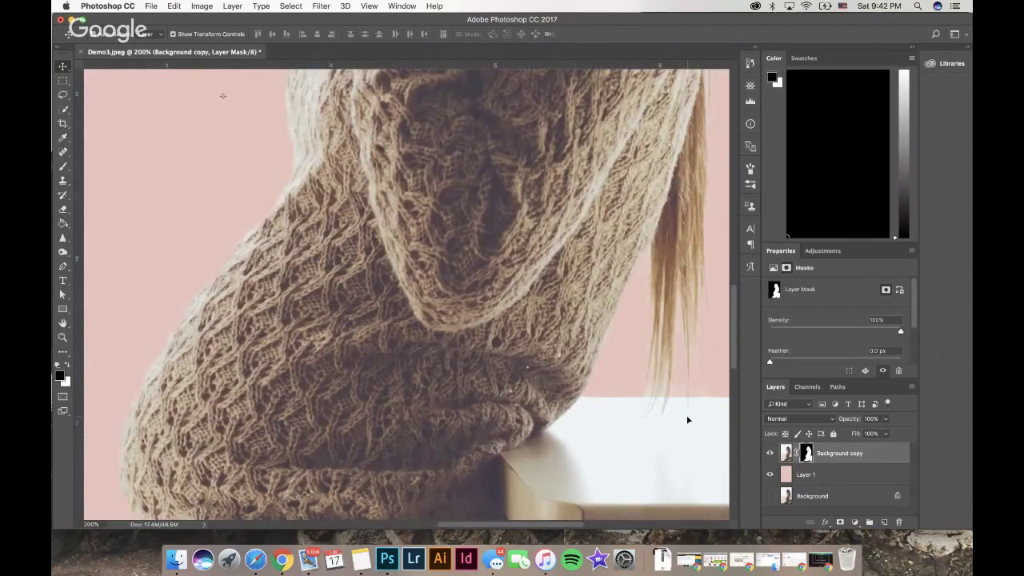
{"action": "key", "text": "b"}
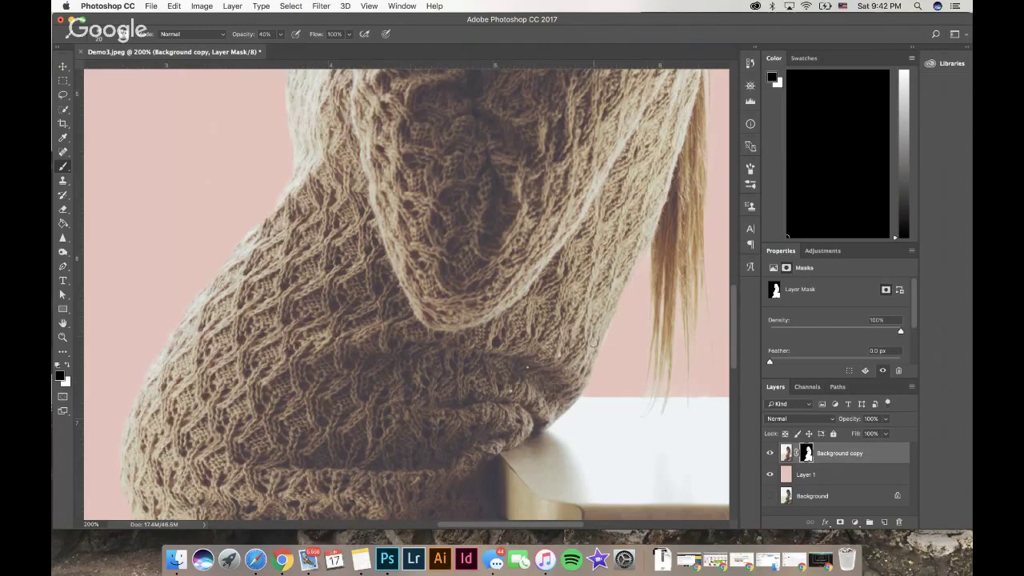
{"action": "key", "text": "super+minus"}
{"action": "key", "text": "super+minus"}
{"action": "key", "text": "super+minus"}
{"action": "key", "text": "super+minus"}
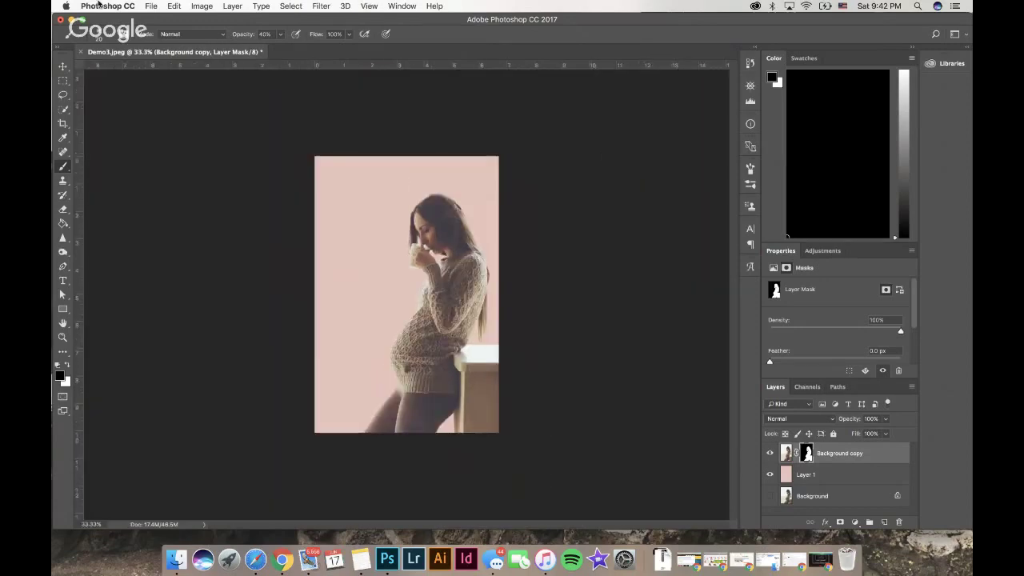